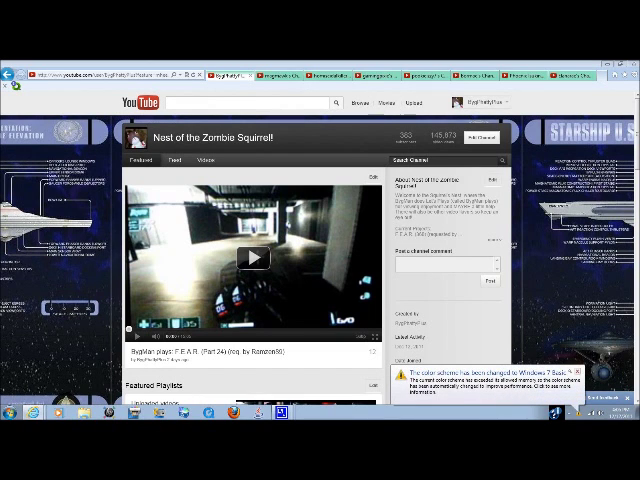
Bring up the screen recorder window, then expand the channel's full About description
{"action": "left_click", "coordinate": [281, 412]}
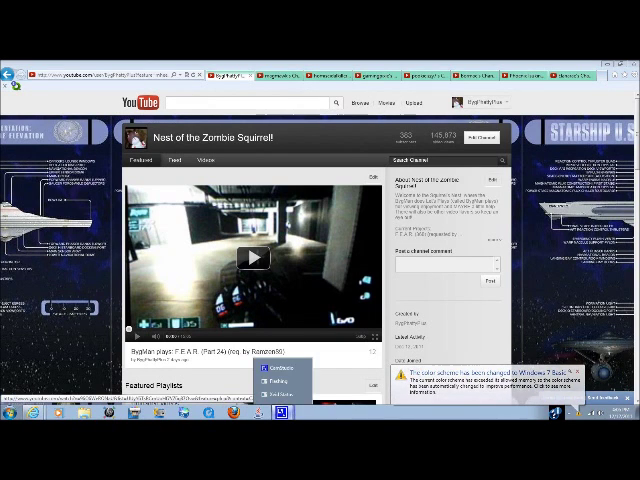
{"action": "left_click", "coordinate": [285, 385]}
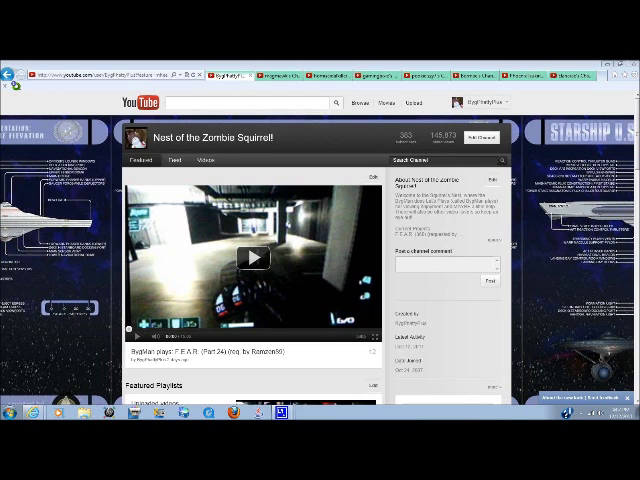
{"action": "left_click", "coordinate": [493, 240]}
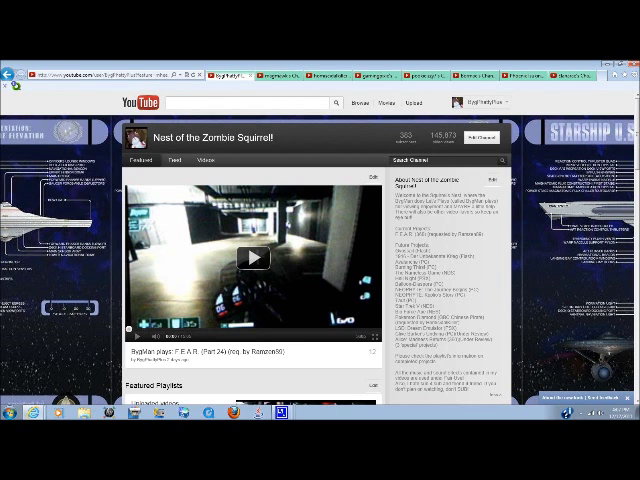
{"action": "scroll", "coordinate": [253, 260], "scroll_direction": "down", "scroll_amount": 3}
{"action": "scroll", "coordinate": [253, 260], "scroll_direction": "down", "scroll_amount": 3}
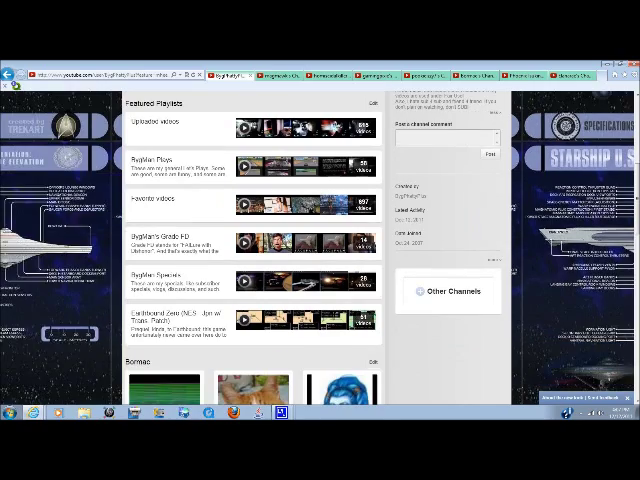
{"action": "scroll", "coordinate": [253, 260], "scroll_direction": "down", "scroll_amount": 3}
{"action": "scroll", "coordinate": [253, 260], "scroll_direction": "up", "scroll_amount": 5}
{"action": "scroll", "coordinate": [253, 260], "scroll_direction": "up", "scroll_amount": 5}
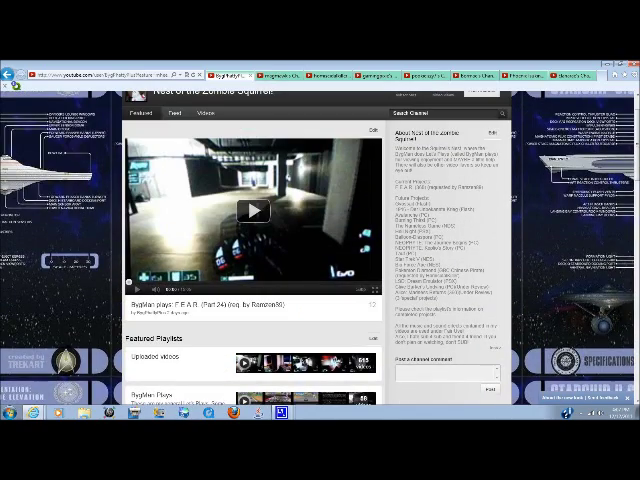
{"action": "scroll", "coordinate": [253, 260], "scroll_direction": "down", "scroll_amount": 5}
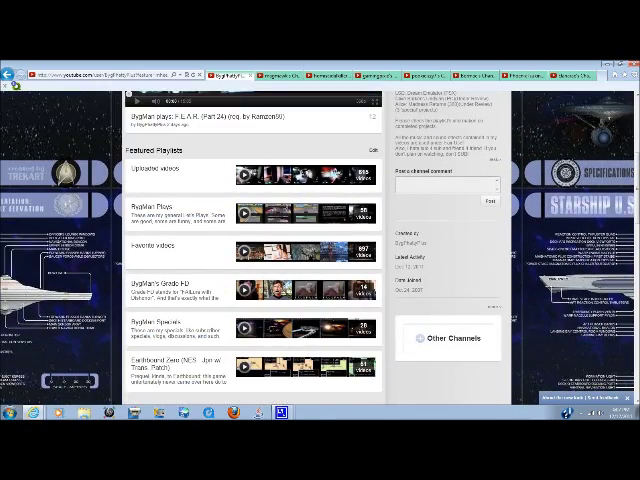
{"action": "scroll", "coordinate": [253, 260], "scroll_direction": "down", "scroll_amount": 3}
{"action": "scroll", "coordinate": [253, 260], "scroll_direction": "down", "scroll_amount": 5}
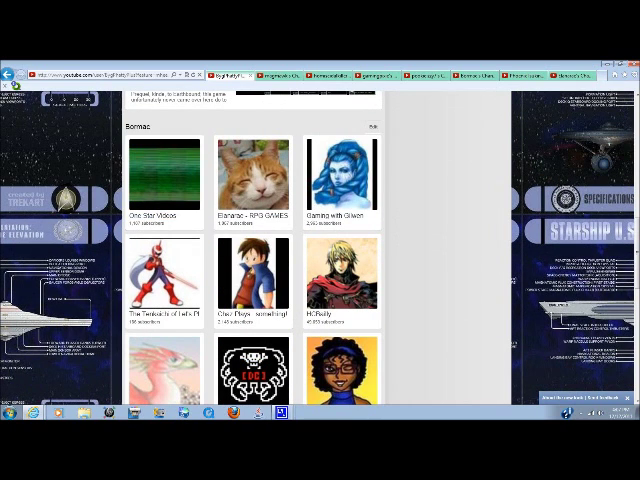
Retitle the Bormac section to 'Other Lpers You Might Like!' and apply it
{"action": "left_click", "coordinate": [373, 126]}
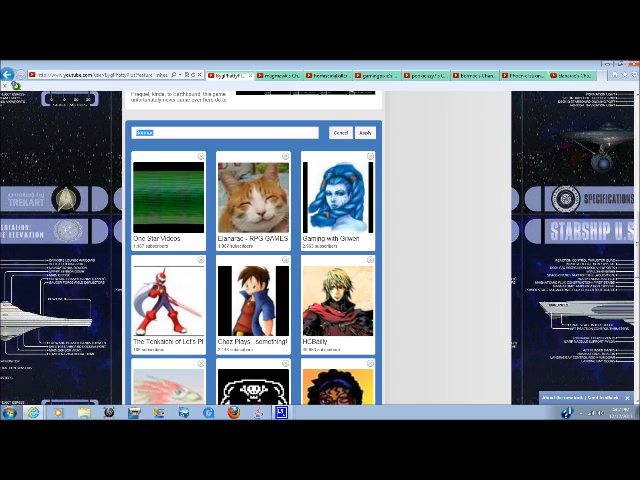
{"action": "type", "text": "Other Lpers You"}
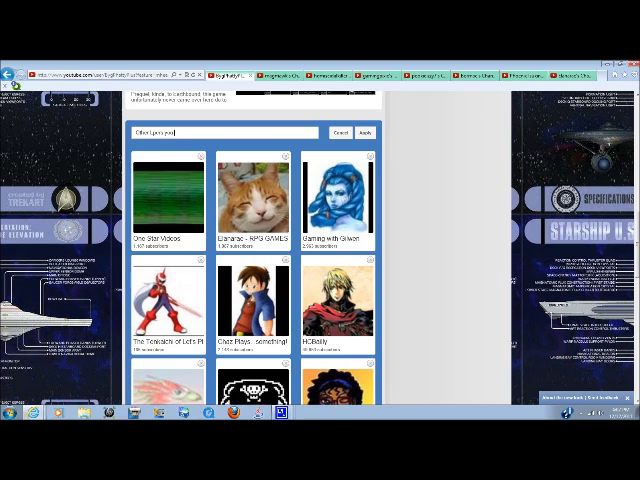
{"action": "type", "text": " Might L"}
{"action": "type", "text": "ike!"}
{"action": "key", "text": "Return"}
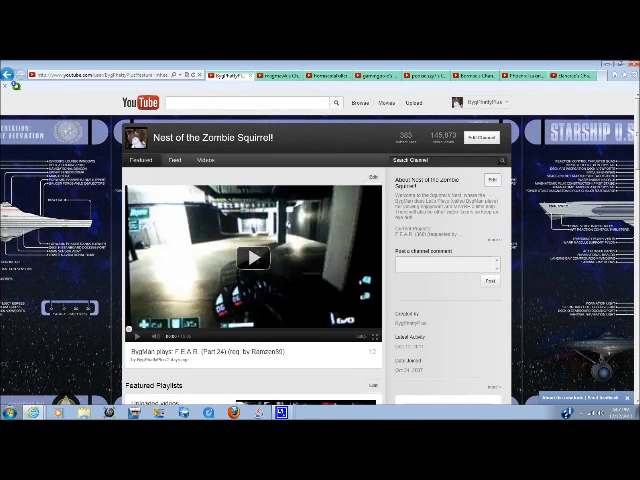
{"action": "scroll", "coordinate": [320, 260], "scroll_direction": "down", "scroll_amount": 4}
{"action": "scroll", "coordinate": [320, 260], "scroll_direction": "down", "scroll_amount": 4}
{"action": "scroll", "coordinate": [320, 260], "scroll_direction": "down", "scroll_amount": 3}
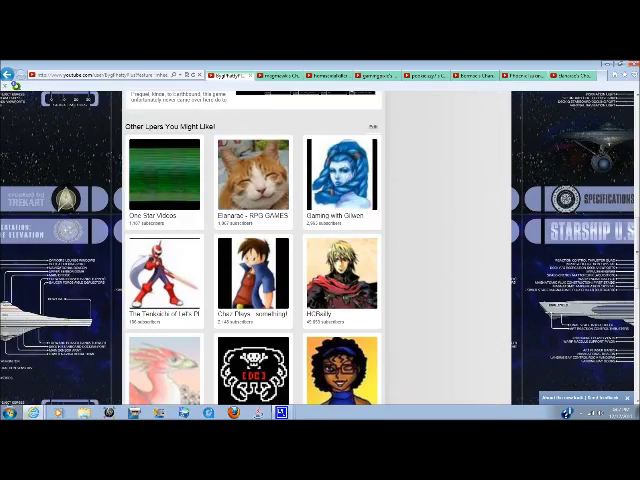
{"action": "scroll", "coordinate": [320, 260], "scroll_direction": "down", "scroll_amount": 4}
{"action": "scroll", "coordinate": [320, 260], "scroll_direction": "down", "scroll_amount": 3}
{"action": "scroll", "coordinate": [320, 260], "scroll_direction": "up", "scroll_amount": 3}
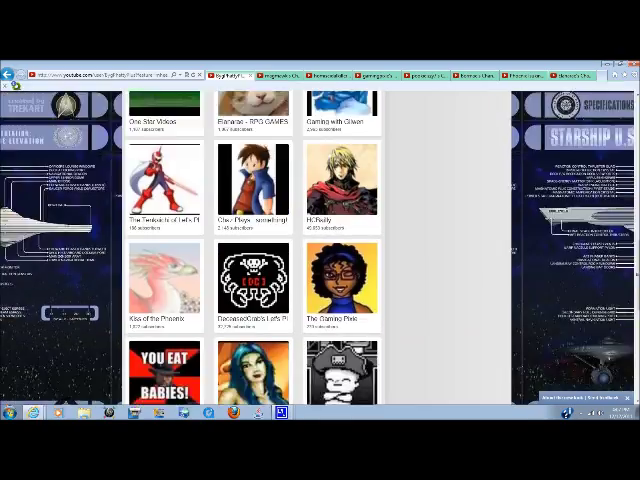
{"action": "scroll", "coordinate": [320, 260], "scroll_direction": "down", "scroll_amount": 4}
{"action": "scroll", "coordinate": [320, 260], "scroll_direction": "down", "scroll_amount": 3}
{"action": "scroll", "coordinate": [320, 260], "scroll_direction": "up", "scroll_amount": 6}
{"action": "scroll", "coordinate": [320, 260], "scroll_direction": "up", "scroll_amount": 4}
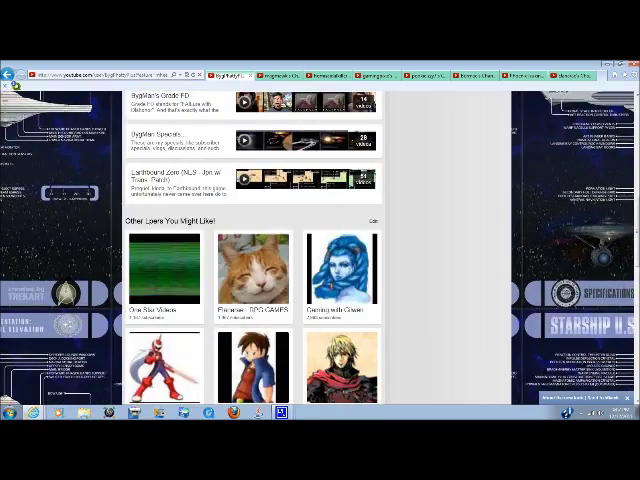
{"action": "scroll", "coordinate": [320, 260], "scroll_direction": "down", "scroll_amount": 4}
{"action": "scroll", "coordinate": [320, 260], "scroll_direction": "up", "scroll_amount": 4}
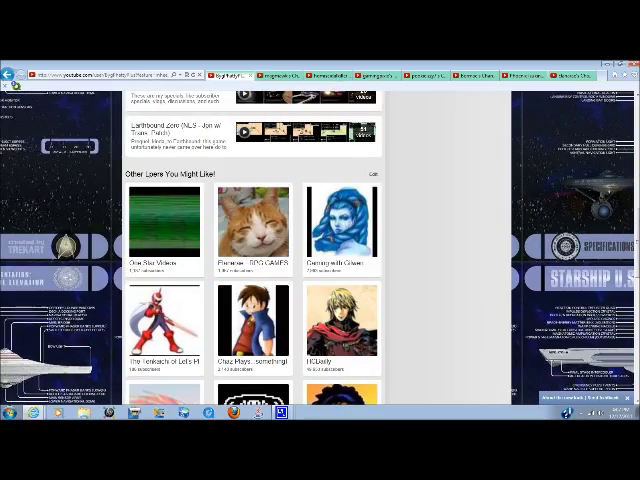
{"action": "scroll", "coordinate": [320, 260], "scroll_direction": "down", "scroll_amount": 3}
{"action": "scroll", "coordinate": [320, 260], "scroll_direction": "down", "scroll_amount": 4}
{"action": "scroll", "coordinate": [320, 260], "scroll_direction": "up", "scroll_amount": 6}
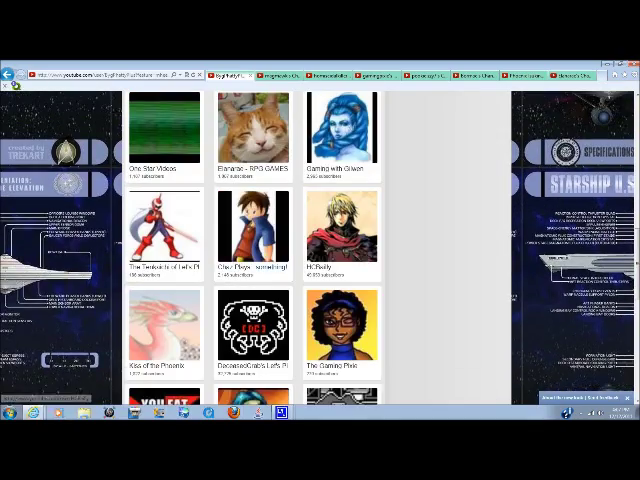
{"action": "scroll", "coordinate": [320, 260], "scroll_direction": "down", "scroll_amount": 5}
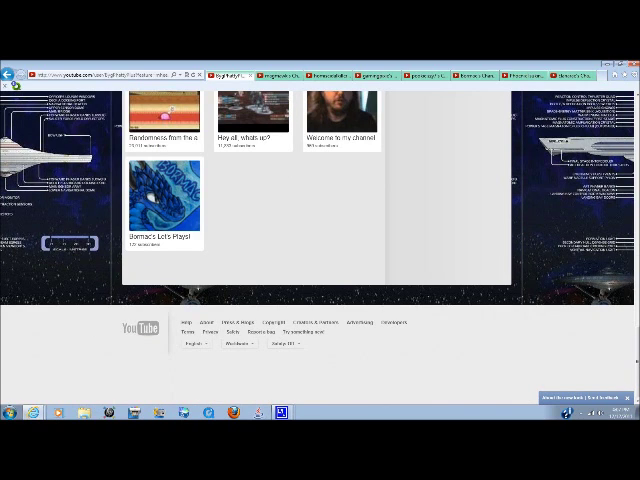
{"action": "scroll", "coordinate": [320, 260], "scroll_direction": "up", "scroll_amount": 5}
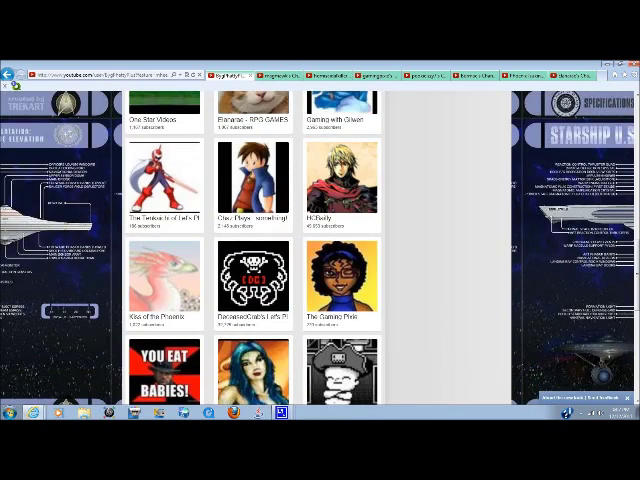
{"action": "scroll", "coordinate": [320, 260], "scroll_direction": "up", "scroll_amount": 5}
{"action": "scroll", "coordinate": [320, 260], "scroll_direction": "up", "scroll_amount": 5}
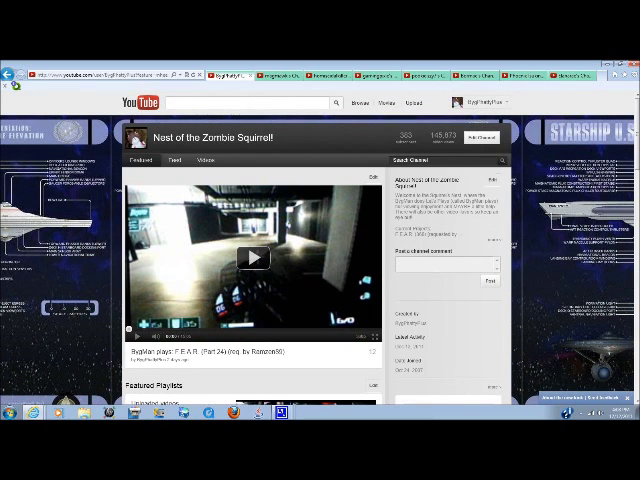
{"action": "scroll", "coordinate": [320, 250], "scroll_direction": "down", "scroll_amount": 5}
{"action": "scroll", "coordinate": [320, 250], "scroll_direction": "down", "scroll_amount": 3}
{"action": "scroll", "coordinate": [320, 250], "scroll_direction": "up", "scroll_amount": 5}
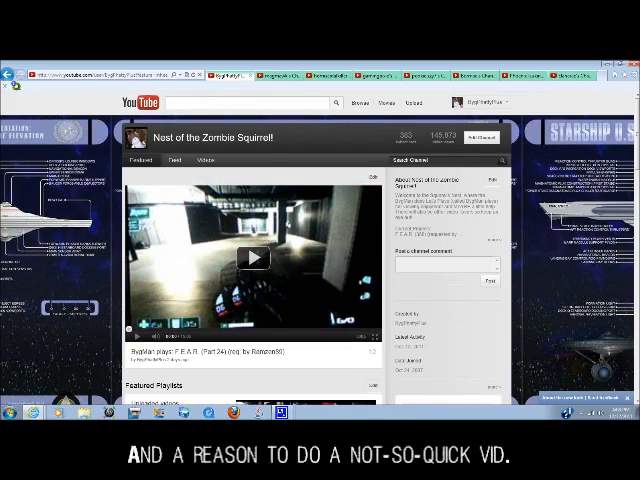
Switch to magmarok's One Star Videos channel tab
{"action": "left_click", "coordinate": [278, 75]}
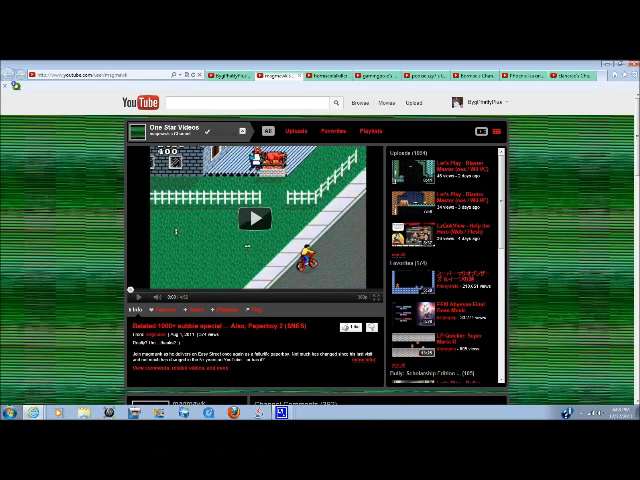
{"action": "scroll", "coordinate": [320, 250], "scroll_direction": "down", "scroll_amount": 5}
{"action": "scroll", "coordinate": [320, 250], "scroll_direction": "down", "scroll_amount": 3}
{"action": "scroll", "coordinate": [320, 250], "scroll_direction": "down", "scroll_amount": 3}
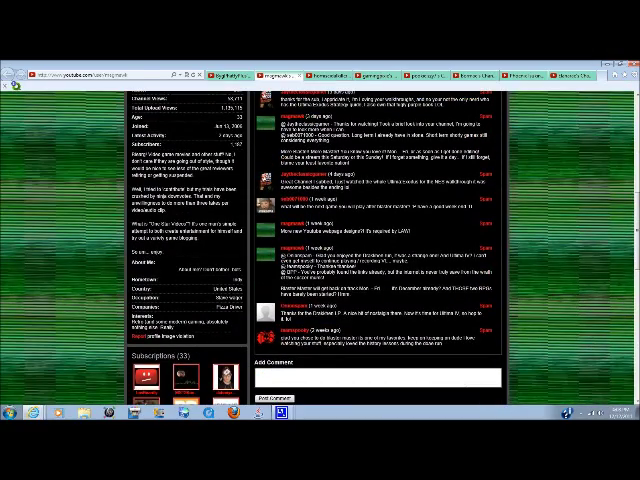
{"action": "scroll", "coordinate": [320, 250], "scroll_direction": "up", "scroll_amount": 5}
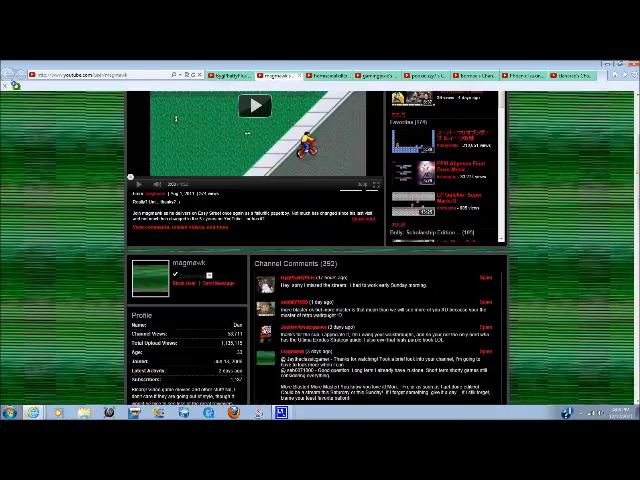
{"action": "scroll", "coordinate": [320, 250], "scroll_direction": "up", "scroll_amount": 5}
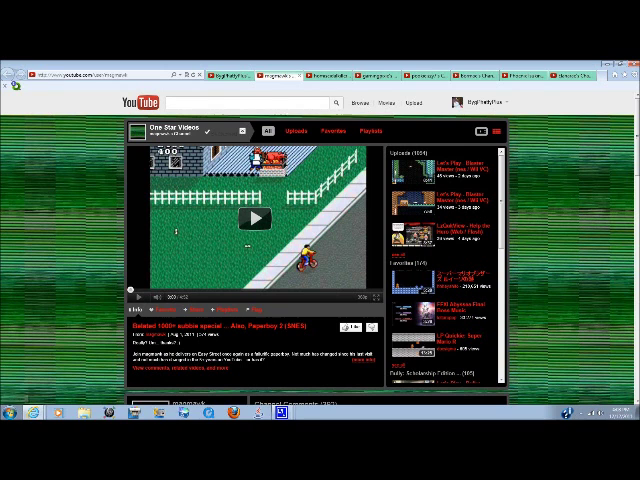
{"action": "scroll", "coordinate": [320, 260], "scroll_direction": "down", "scroll_amount": 5}
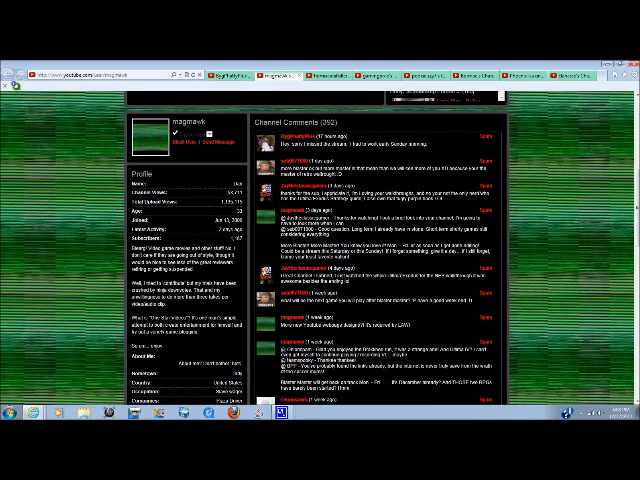
{"action": "scroll", "coordinate": [320, 260], "scroll_direction": "up", "scroll_amount": 5}
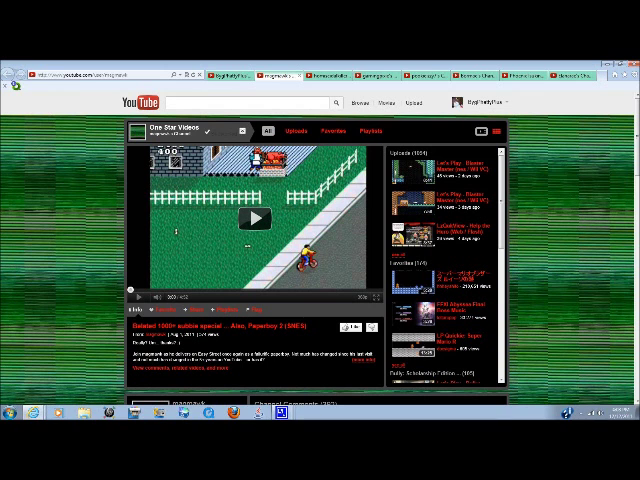
{"action": "scroll", "coordinate": [320, 260], "scroll_direction": "down", "scroll_amount": 5}
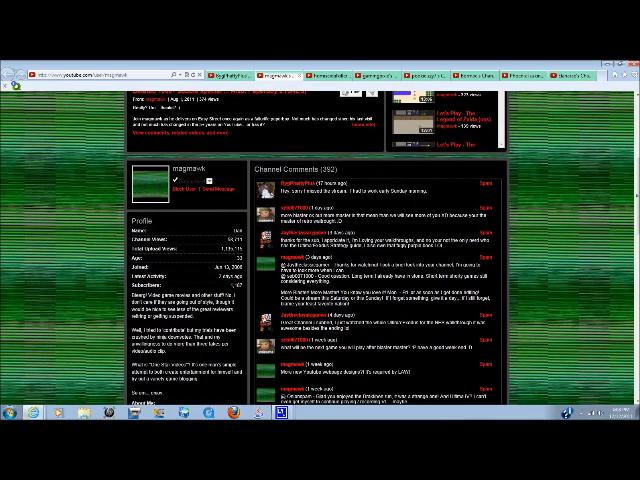
{"action": "scroll", "coordinate": [320, 260], "scroll_direction": "up", "scroll_amount": 5}
{"action": "scroll", "coordinate": [320, 260], "scroll_direction": "up", "scroll_amount": 2}
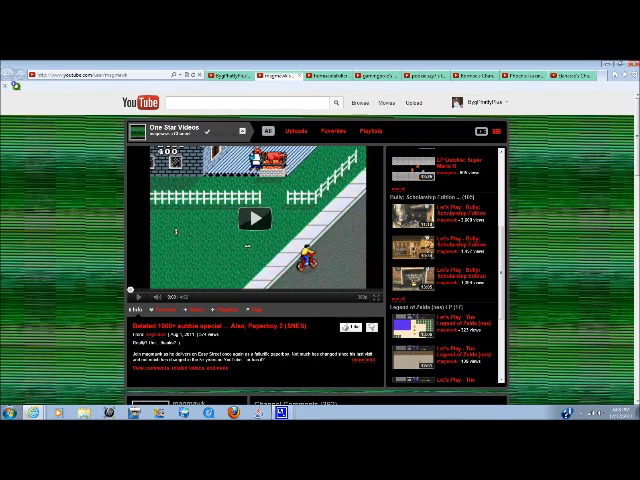
{"action": "key", "text": "ctrl+Tab"}
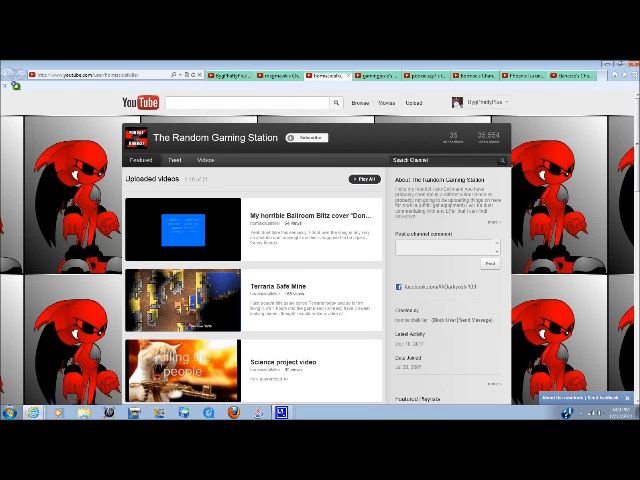
{"action": "scroll", "coordinate": [320, 260], "scroll_direction": "down", "scroll_amount": 5}
{"action": "scroll", "coordinate": [320, 260], "scroll_direction": "down", "scroll_amount": 2}
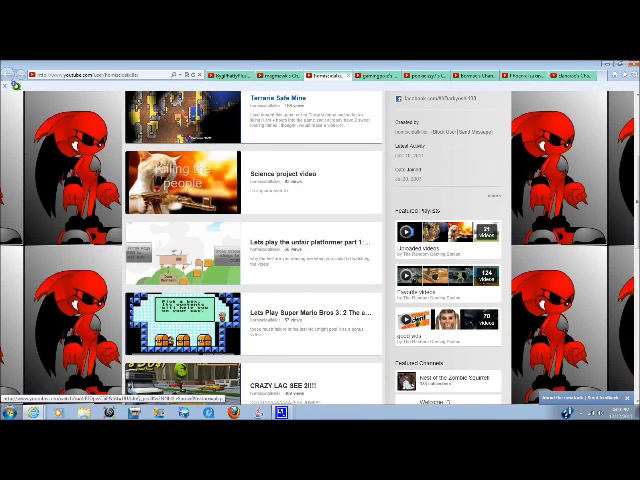
{"action": "scroll", "coordinate": [320, 260], "scroll_direction": "down", "scroll_amount": 3}
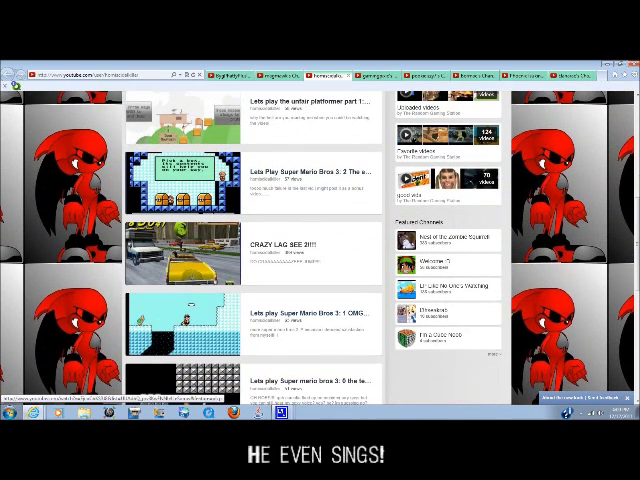
{"action": "scroll", "coordinate": [320, 260], "scroll_direction": "down", "scroll_amount": 3}
{"action": "scroll", "coordinate": [320, 260], "scroll_direction": "down", "scroll_amount": 3}
{"action": "scroll", "coordinate": [320, 260], "scroll_direction": "up", "scroll_amount": 8}
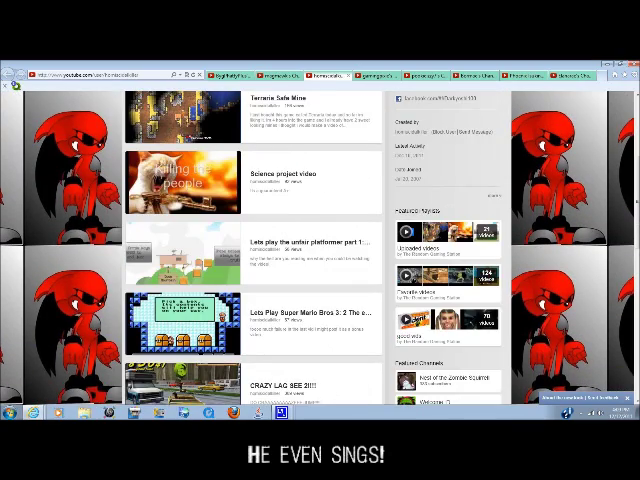
{"action": "scroll", "coordinate": [320, 260], "scroll_direction": "up", "scroll_amount": 4}
{"action": "scroll", "coordinate": [320, 260], "scroll_direction": "up", "scroll_amount": 3}
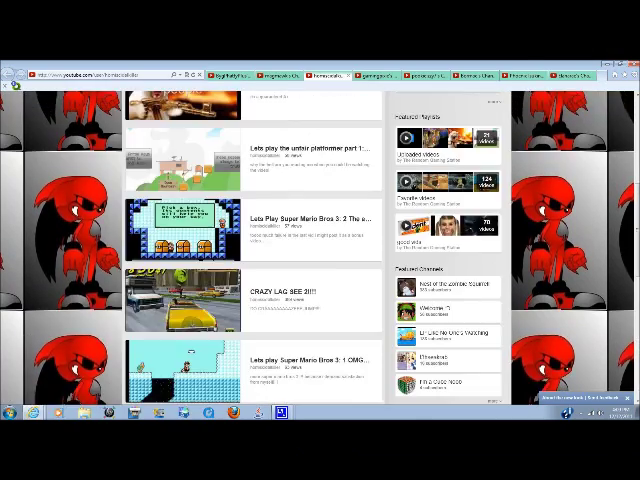
{"action": "scroll", "coordinate": [320, 260], "scroll_direction": "down", "scroll_amount": 3}
{"action": "scroll", "coordinate": [320, 260], "scroll_direction": "down", "scroll_amount": 3}
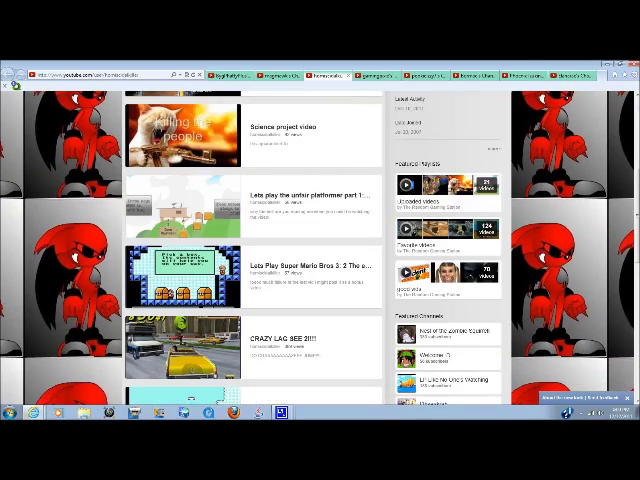
{"action": "scroll", "coordinate": [320, 260], "scroll_direction": "up", "scroll_amount": 3}
{"action": "scroll", "coordinate": [320, 260], "scroll_direction": "up", "scroll_amount": 3}
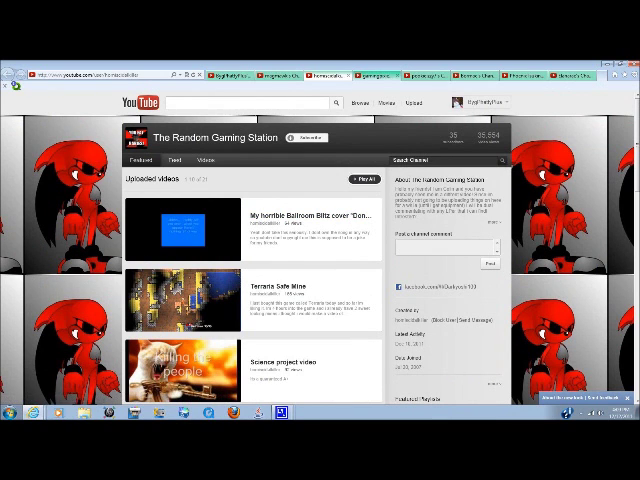
{"action": "key", "text": "ctrl+Tab"}
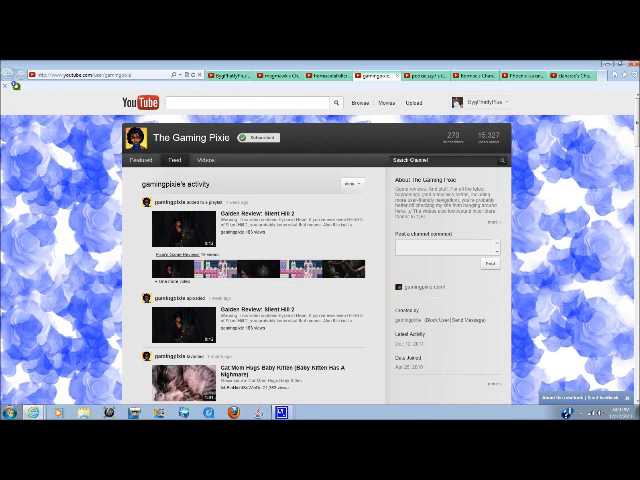
{"action": "scroll", "coordinate": [255, 280], "scroll_direction": "down", "scroll_amount": 3}
{"action": "scroll", "coordinate": [255, 280], "scroll_direction": "down", "scroll_amount": 4}
{"action": "scroll", "coordinate": [255, 280], "scroll_direction": "down", "scroll_amount": 2}
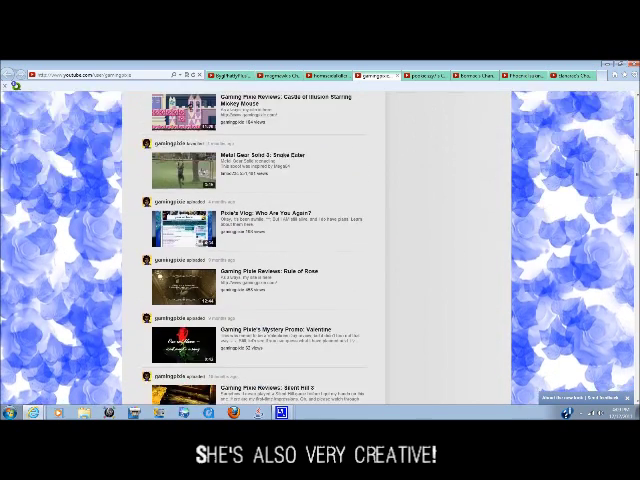
{"action": "scroll", "coordinate": [255, 250], "scroll_direction": "down", "scroll_amount": 2}
{"action": "scroll", "coordinate": [255, 250], "scroll_direction": "down", "scroll_amount": 2}
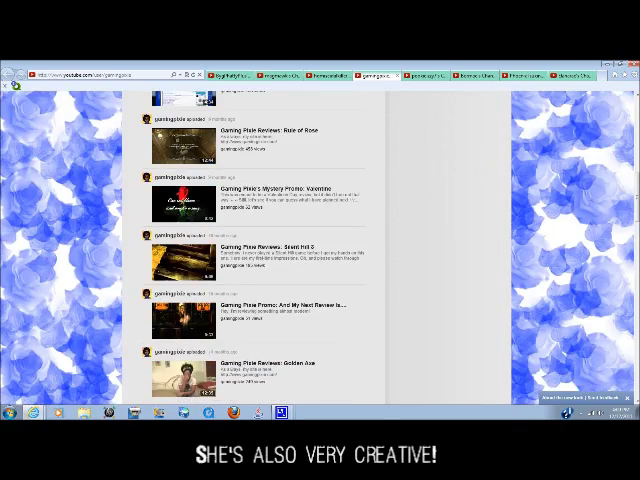
{"action": "scroll", "coordinate": [255, 250], "scroll_direction": "down", "scroll_amount": 2}
{"action": "scroll", "coordinate": [255, 250], "scroll_direction": "down", "scroll_amount": 2}
{"action": "scroll", "coordinate": [255, 250], "scroll_direction": "down", "scroll_amount": 2}
{"action": "scroll", "coordinate": [255, 250], "scroll_direction": "up", "scroll_amount": 2}
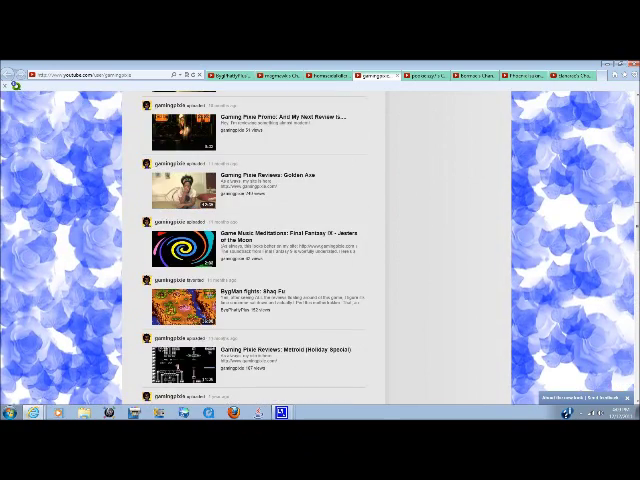
{"action": "scroll", "coordinate": [255, 250], "scroll_direction": "down", "scroll_amount": 3}
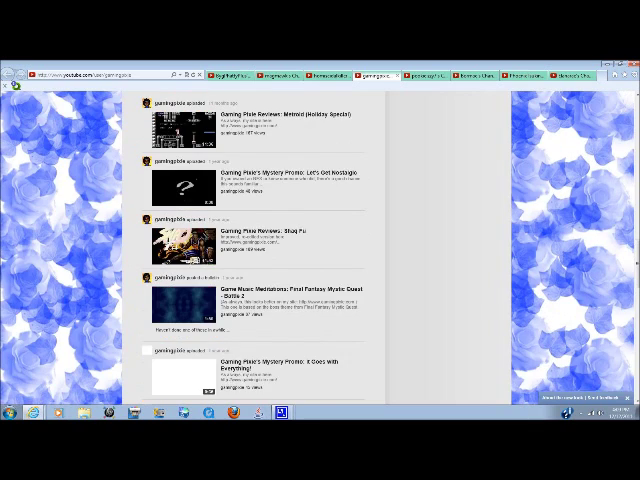
{"action": "scroll", "coordinate": [255, 250], "scroll_direction": "down", "scroll_amount": 3}
{"action": "scroll", "coordinate": [255, 250], "scroll_direction": "down", "scroll_amount": 2}
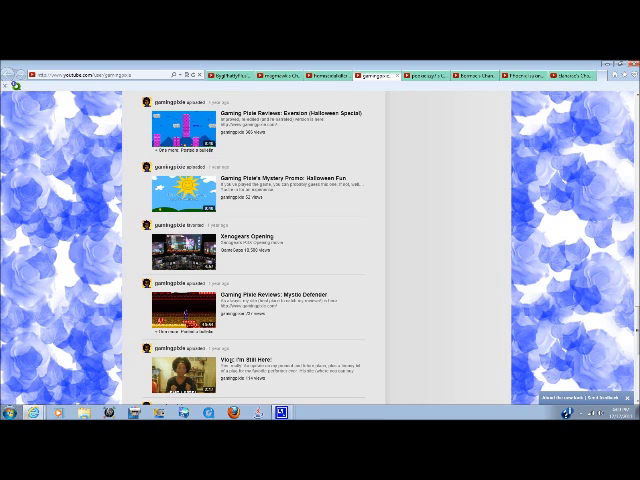
{"action": "scroll", "coordinate": [255, 250], "scroll_direction": "down", "scroll_amount": 3}
{"action": "scroll", "coordinate": [255, 250], "scroll_direction": "down", "scroll_amount": 3}
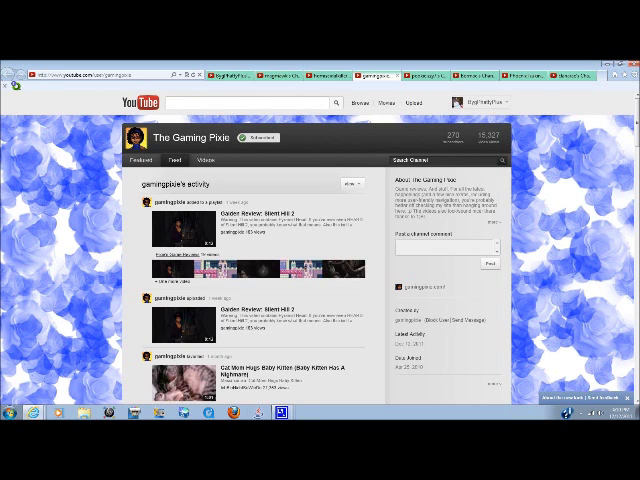
{"action": "left_click", "coordinate": [422, 75]}
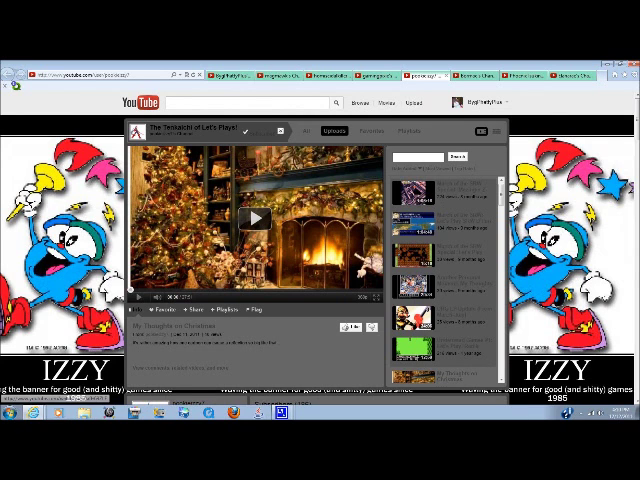
{"action": "scroll", "coordinate": [320, 260], "scroll_direction": "down", "scroll_amount": 5}
{"action": "scroll", "coordinate": [320, 260], "scroll_direction": "down", "scroll_amount": 1}
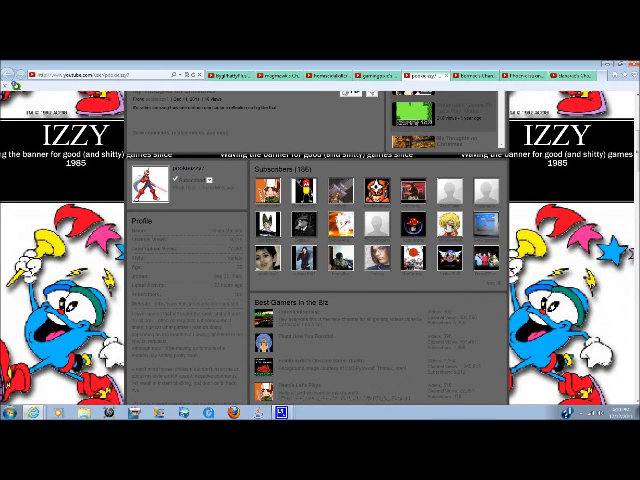
{"action": "scroll", "coordinate": [320, 260], "scroll_direction": "down", "scroll_amount": 4}
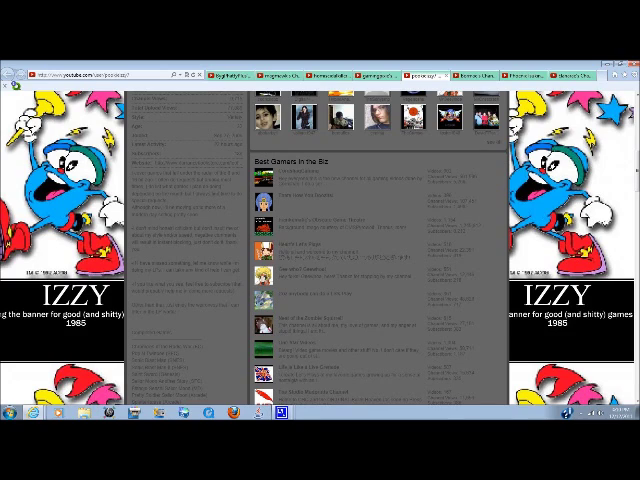
{"action": "scroll", "coordinate": [320, 260], "scroll_direction": "down", "scroll_amount": 6}
{"action": "scroll", "coordinate": [320, 260], "scroll_direction": "up", "scroll_amount": 5}
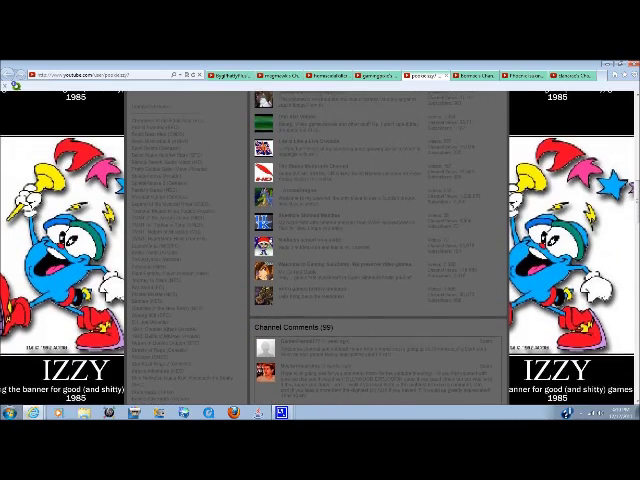
{"action": "scroll", "coordinate": [320, 260], "scroll_direction": "down", "scroll_amount": 5}
{"action": "scroll", "coordinate": [320, 260], "scroll_direction": "down", "scroll_amount": 5}
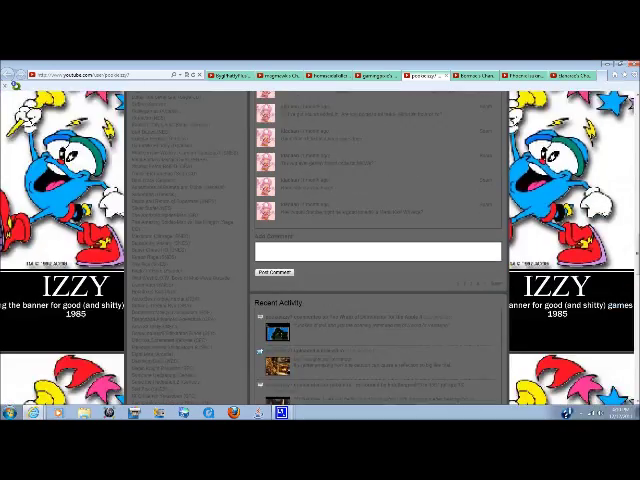
{"action": "scroll", "coordinate": [320, 260], "scroll_direction": "down", "scroll_amount": 5}
{"action": "scroll", "coordinate": [320, 260], "scroll_direction": "down", "scroll_amount": 4}
{"action": "scroll", "coordinate": [320, 260], "scroll_direction": "down", "scroll_amount": 5}
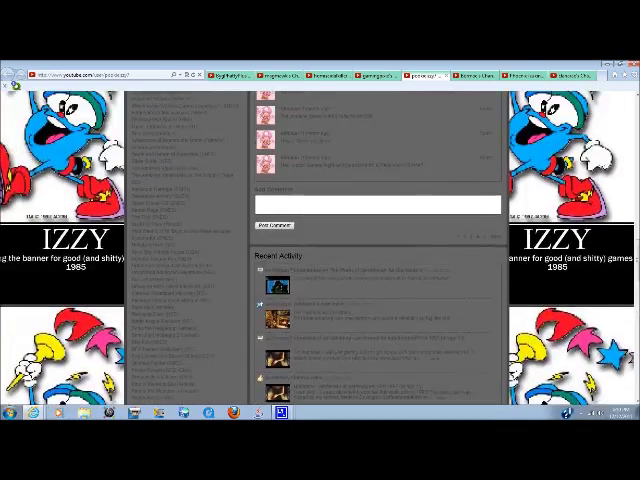
{"action": "scroll", "coordinate": [320, 260], "scroll_direction": "up", "scroll_amount": 4}
{"action": "scroll", "coordinate": [320, 260], "scroll_direction": "up", "scroll_amount": 3}
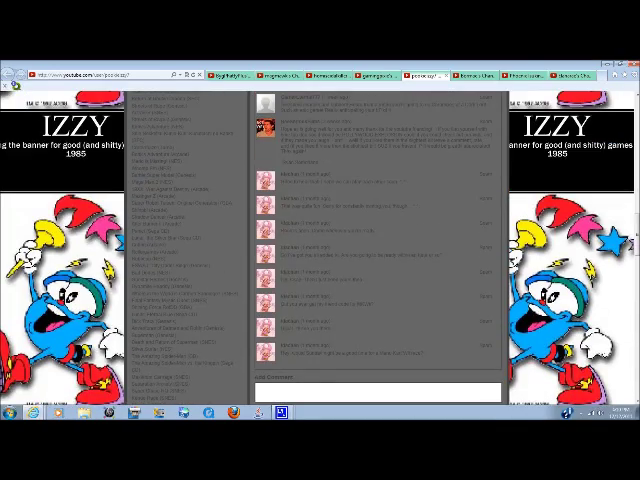
{"action": "scroll", "coordinate": [320, 260], "scroll_direction": "down", "scroll_amount": 5}
{"action": "scroll", "coordinate": [320, 260], "scroll_direction": "down", "scroll_amount": 5}
{"action": "scroll", "coordinate": [320, 260], "scroll_direction": "down", "scroll_amount": 5}
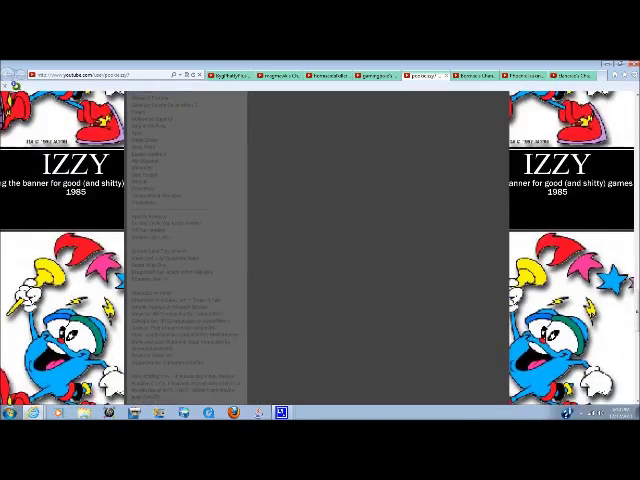
{"action": "scroll", "coordinate": [320, 260], "scroll_direction": "down", "scroll_amount": 4}
{"action": "scroll", "coordinate": [320, 260], "scroll_direction": "down", "scroll_amount": 5}
{"action": "scroll", "coordinate": [320, 260], "scroll_direction": "down", "scroll_amount": 4}
{"action": "scroll", "coordinate": [320, 260], "scroll_direction": "up", "scroll_amount": 5}
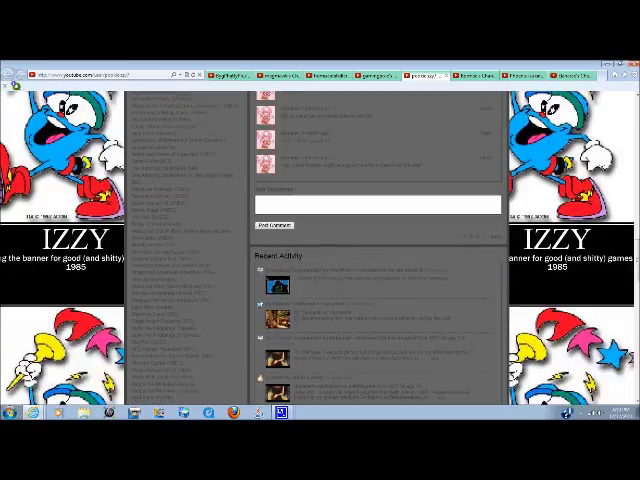
{"action": "scroll", "coordinate": [320, 260], "scroll_direction": "up", "scroll_amount": 4}
{"action": "scroll", "coordinate": [320, 260], "scroll_direction": "up", "scroll_amount": 5}
{"action": "scroll", "coordinate": [320, 260], "scroll_direction": "down", "scroll_amount": 3}
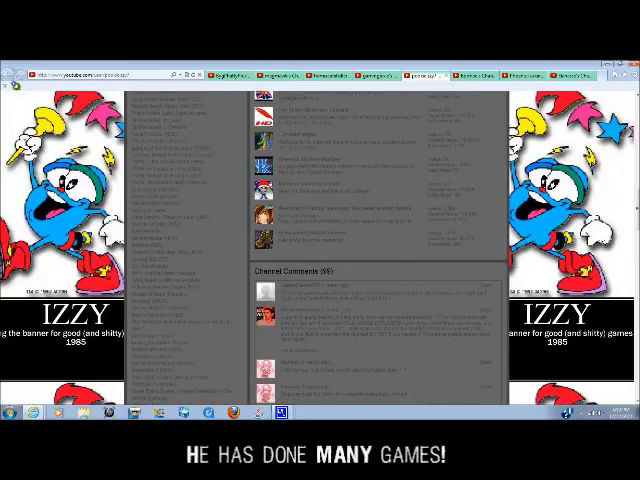
{"action": "scroll", "coordinate": [320, 260], "scroll_direction": "down", "scroll_amount": 3}
{"action": "scroll", "coordinate": [320, 260], "scroll_direction": "up", "scroll_amount": 5}
{"action": "scroll", "coordinate": [320, 260], "scroll_direction": "up", "scroll_amount": 4}
{"action": "scroll", "coordinate": [320, 260], "scroll_direction": "up", "scroll_amount": 5}
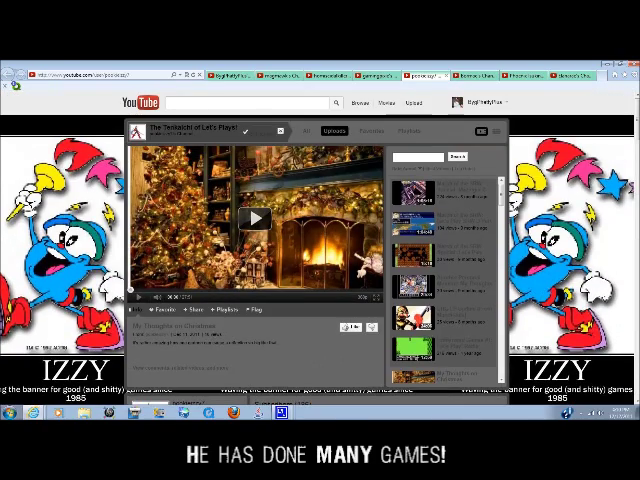
{"action": "scroll", "coordinate": [320, 260], "scroll_direction": "up", "scroll_amount": 3}
{"action": "scroll", "coordinate": [320, 260], "scroll_direction": "down", "scroll_amount": 5}
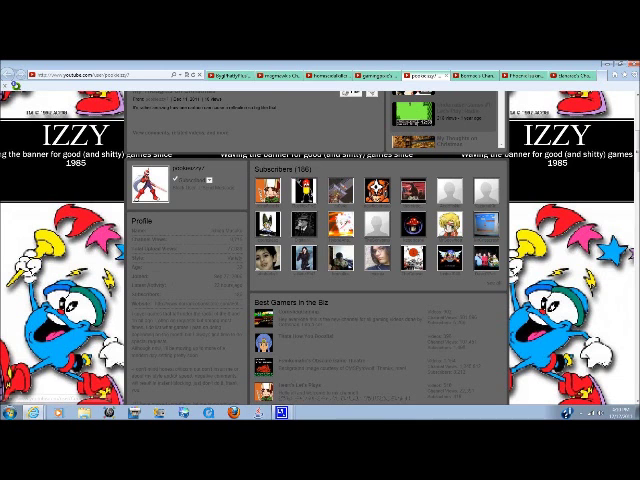
{"action": "scroll", "coordinate": [320, 250], "scroll_direction": "up", "scroll_amount": 8}
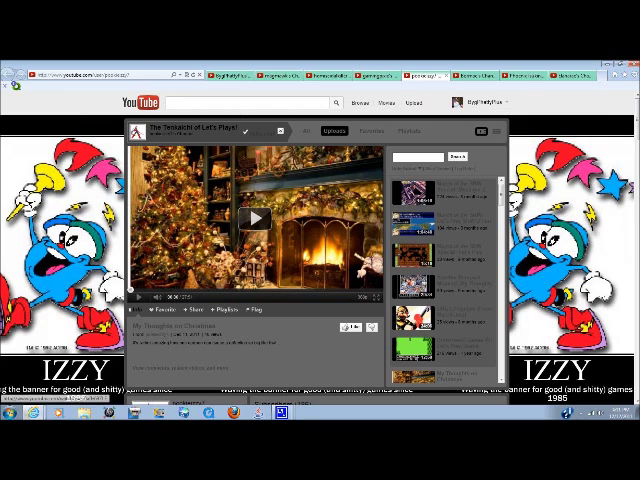
{"action": "scroll", "coordinate": [440, 270], "scroll_direction": "down", "scroll_amount": 3}
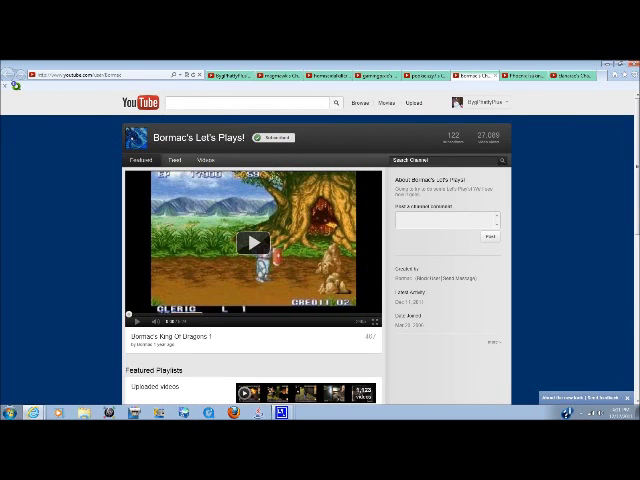
{"action": "scroll", "coordinate": [320, 260], "scroll_direction": "down", "scroll_amount": 1}
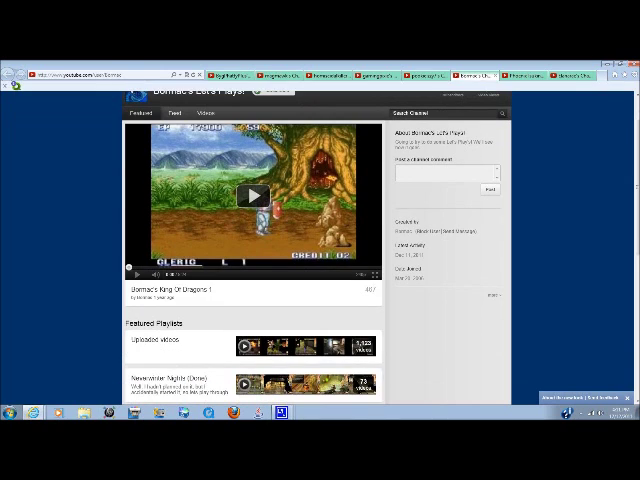
{"action": "scroll", "coordinate": [320, 260], "scroll_direction": "up", "scroll_amount": 1}
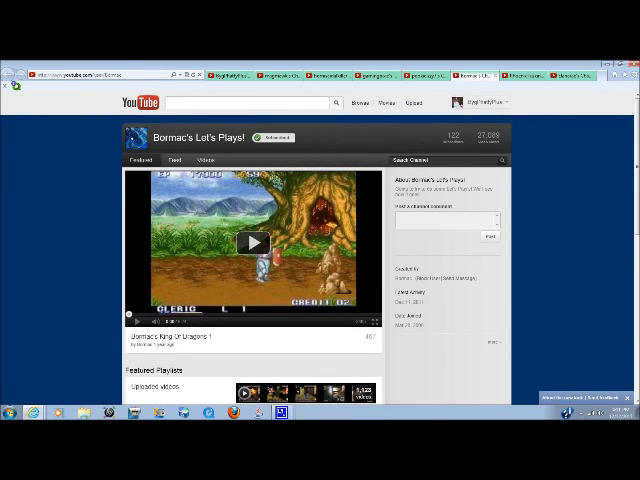
{"action": "scroll", "coordinate": [320, 260], "scroll_direction": "down", "scroll_amount": 3}
{"action": "scroll", "coordinate": [320, 260], "scroll_direction": "down", "scroll_amount": 3}
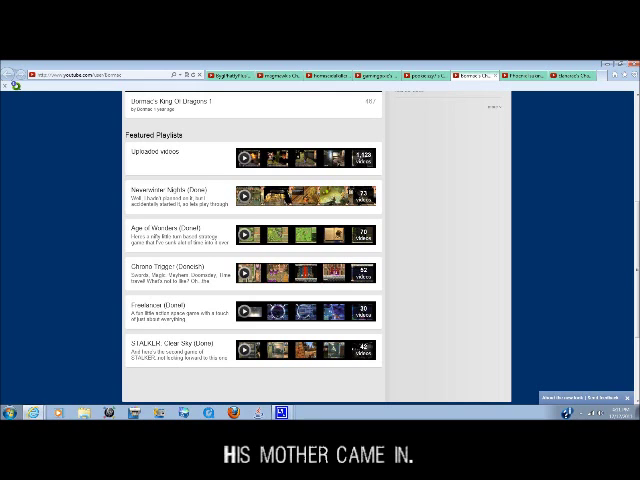
{"action": "scroll", "coordinate": [253, 250], "scroll_direction": "up", "scroll_amount": 5}
{"action": "scroll", "coordinate": [253, 250], "scroll_direction": "down", "scroll_amount": 1}
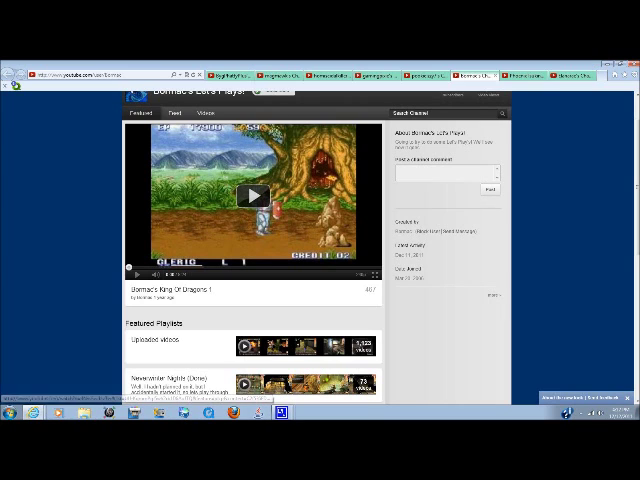
{"action": "scroll", "coordinate": [320, 250], "scroll_direction": "down", "scroll_amount": 10}
{"action": "scroll", "coordinate": [320, 250], "scroll_direction": "up", "scroll_amount": 12}
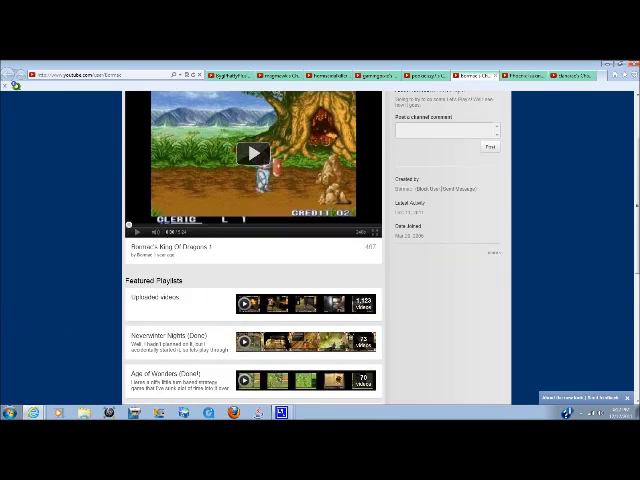
Show the uploads grid listing all 1,123 of Bormac's Let's Plays videos
{"action": "left_click", "coordinate": [205, 160]}
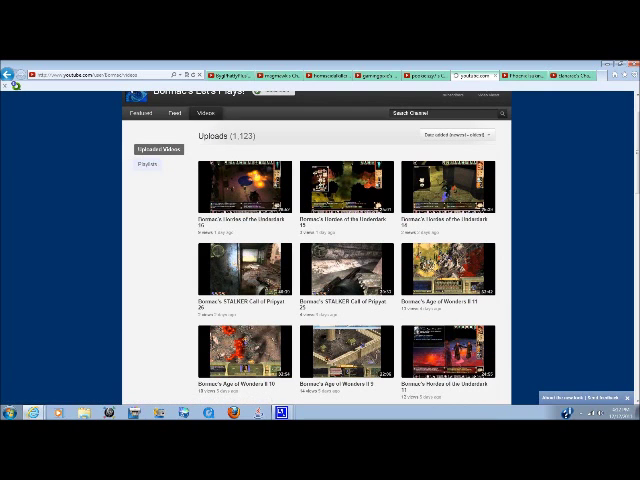
Switch Bormac's Let's Plays video listing to its 25 playlists
{"action": "left_click", "coordinate": [147, 163]}
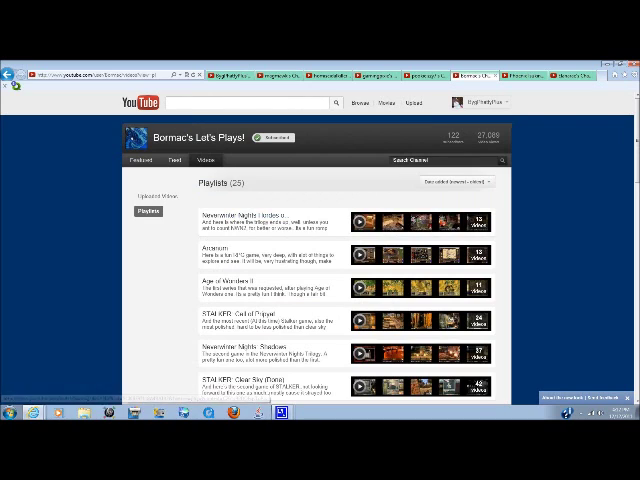
{"action": "scroll", "coordinate": [320, 280], "scroll_direction": "down", "scroll_amount": 1}
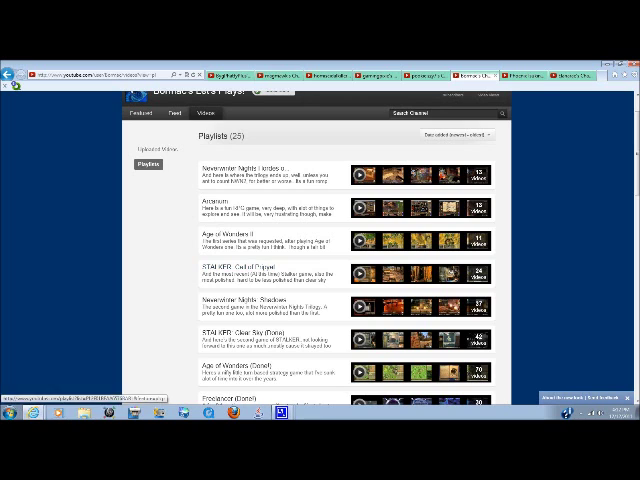
{"action": "scroll", "coordinate": [320, 280], "scroll_direction": "down", "scroll_amount": 1}
{"action": "scroll", "coordinate": [320, 280], "scroll_direction": "down", "scroll_amount": 1}
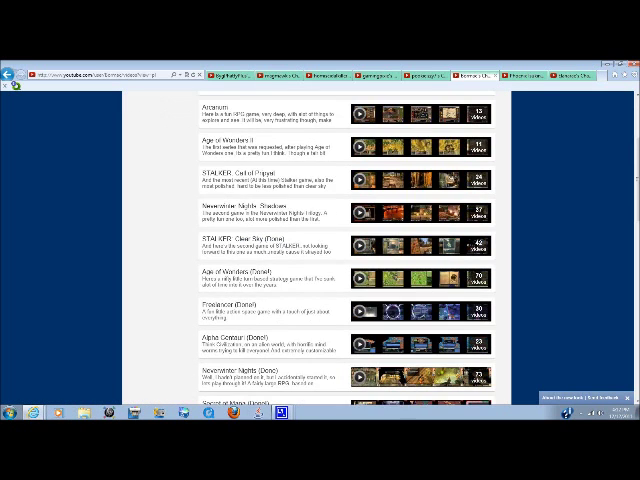
{"action": "scroll", "coordinate": [320, 280], "scroll_direction": "down", "scroll_amount": 1}
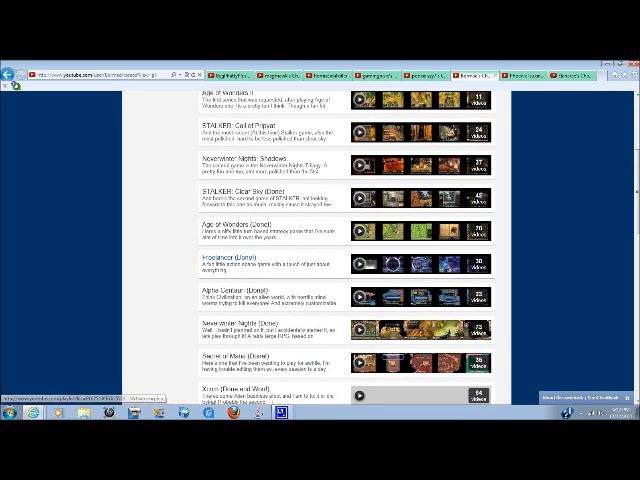
{"action": "scroll", "coordinate": [320, 280], "scroll_direction": "down", "scroll_amount": 1}
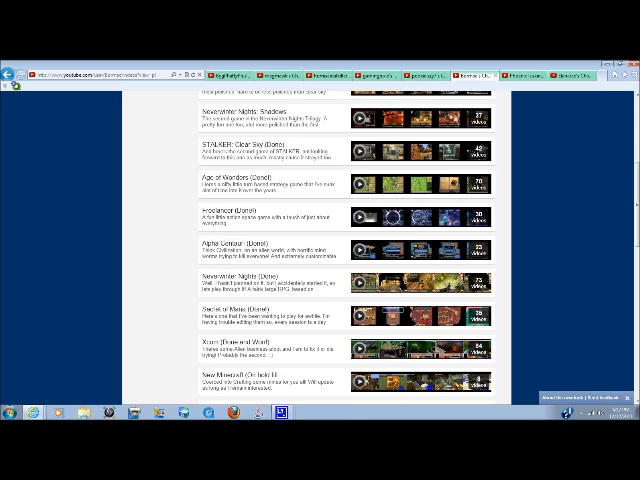
{"action": "scroll", "coordinate": [320, 280], "scroll_direction": "down", "scroll_amount": 1}
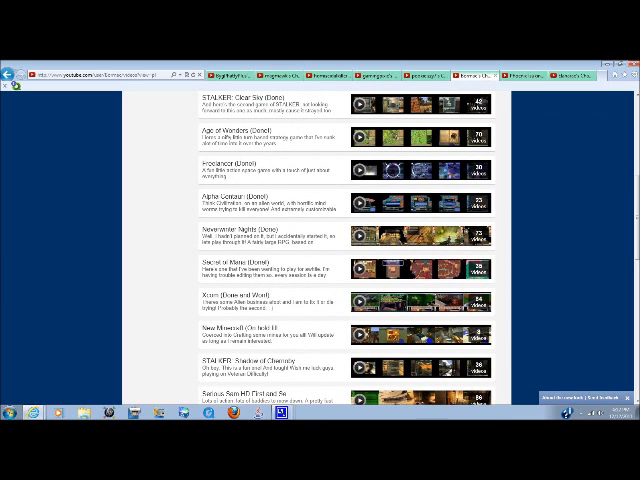
{"action": "scroll", "coordinate": [420, 290], "scroll_direction": "down", "scroll_amount": 1}
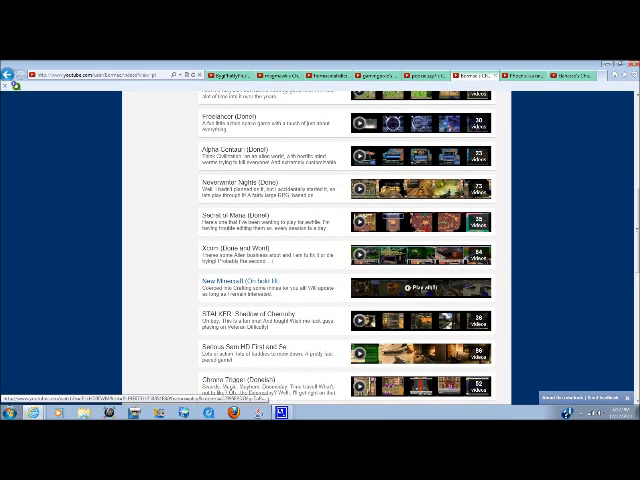
{"action": "scroll", "coordinate": [420, 290], "scroll_direction": "down", "scroll_amount": 1}
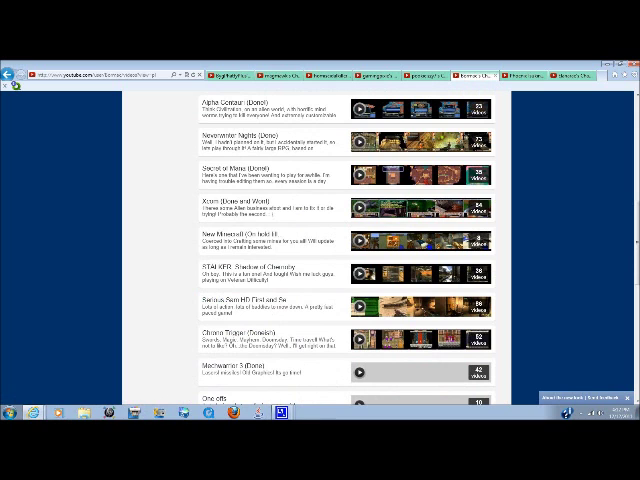
{"action": "scroll", "coordinate": [420, 290], "scroll_direction": "down", "scroll_amount": 1}
{"action": "scroll", "coordinate": [420, 290], "scroll_direction": "down", "scroll_amount": 1}
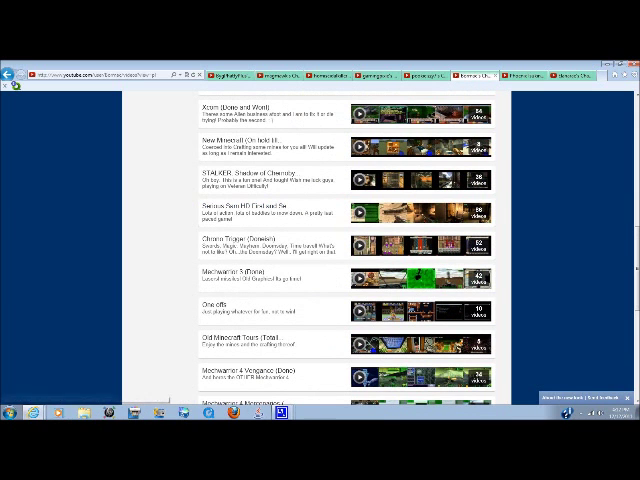
{"action": "scroll", "coordinate": [420, 290], "scroll_direction": "down", "scroll_amount": 1}
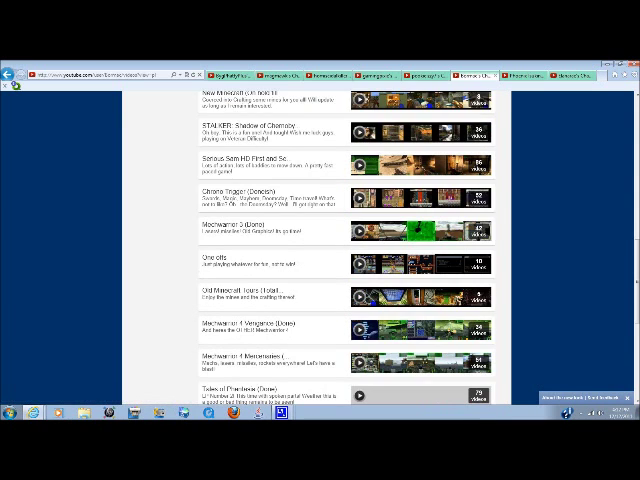
{"action": "scroll", "coordinate": [420, 290], "scroll_direction": "down", "scroll_amount": 1}
{"action": "scroll", "coordinate": [420, 290], "scroll_direction": "down", "scroll_amount": 1}
{"action": "scroll", "coordinate": [420, 290], "scroll_direction": "down", "scroll_amount": 1}
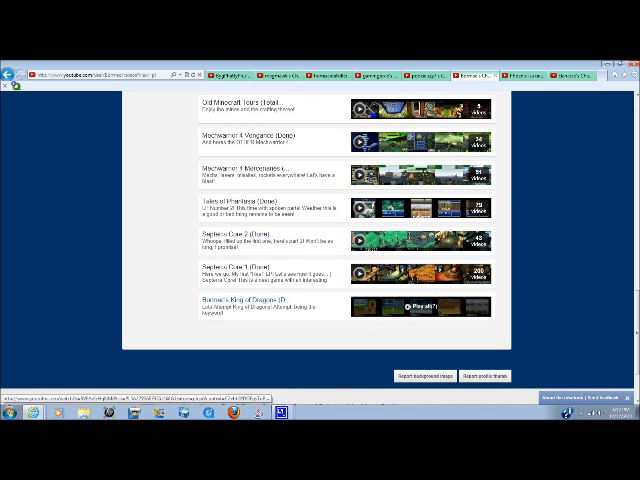
{"action": "scroll", "coordinate": [320, 240], "scroll_direction": "up", "scroll_amount": 10}
{"action": "scroll", "coordinate": [320, 240], "scroll_direction": "up", "scroll_amount": 10}
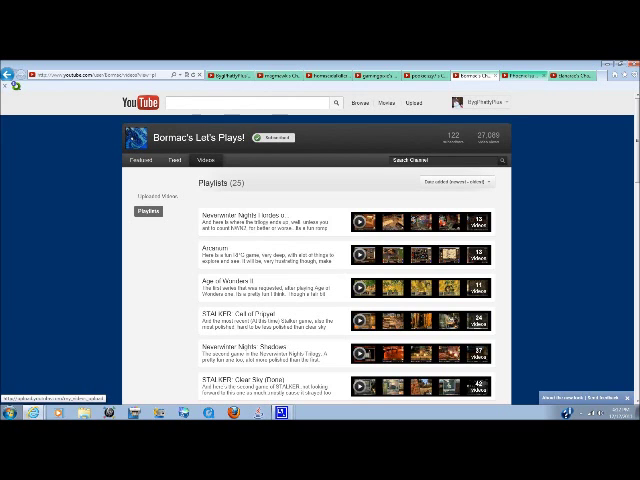
{"action": "key", "text": "ctrl+Tab"}
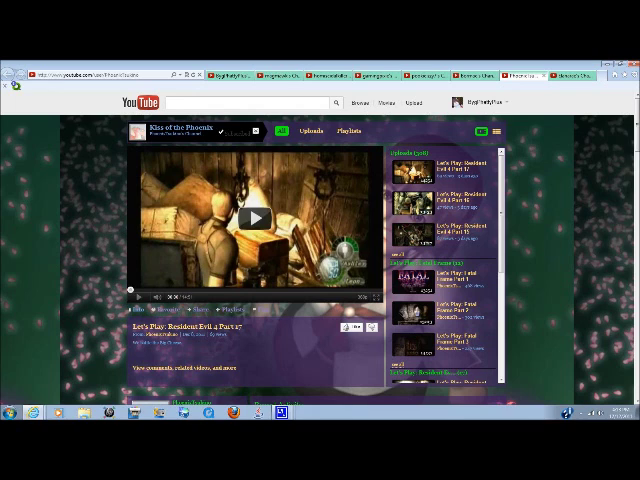
{"action": "scroll", "coordinate": [320, 260], "scroll_direction": "down", "scroll_amount": 5}
{"action": "scroll", "coordinate": [320, 260], "scroll_direction": "up", "scroll_amount": 5}
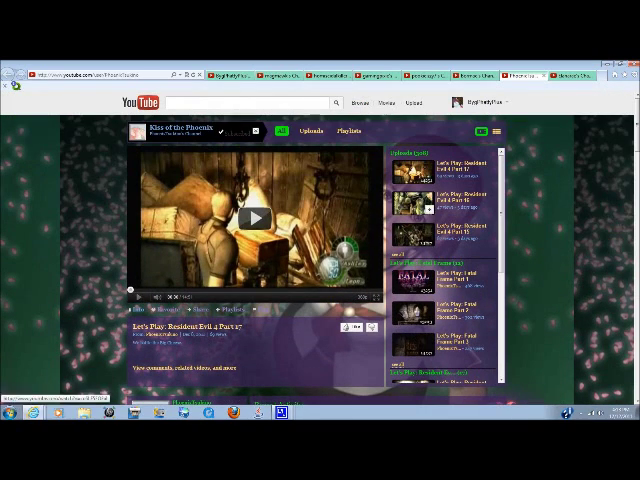
{"action": "left_click", "coordinate": [311, 131]}
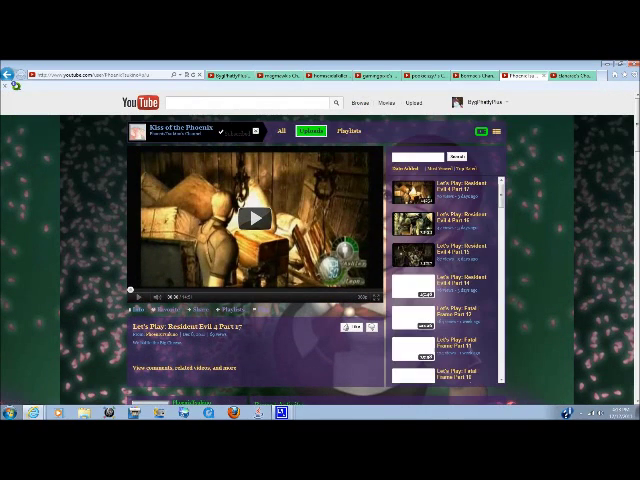
{"action": "left_click", "coordinate": [349, 131]}
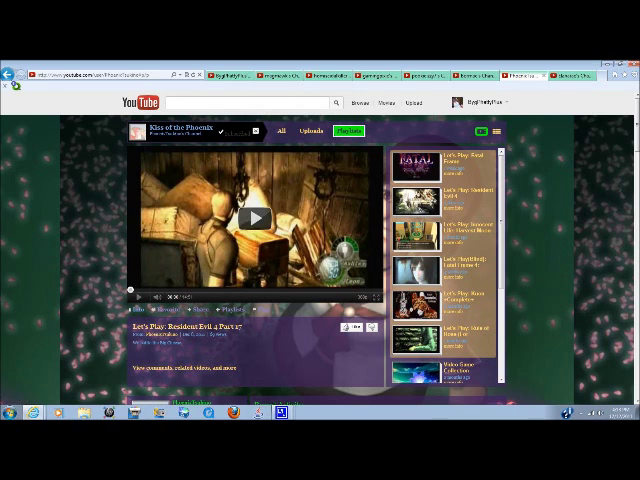
{"action": "scroll", "coordinate": [445, 265], "scroll_direction": "down", "scroll_amount": 3}
{"action": "scroll", "coordinate": [445, 265], "scroll_direction": "down", "scroll_amount": 2}
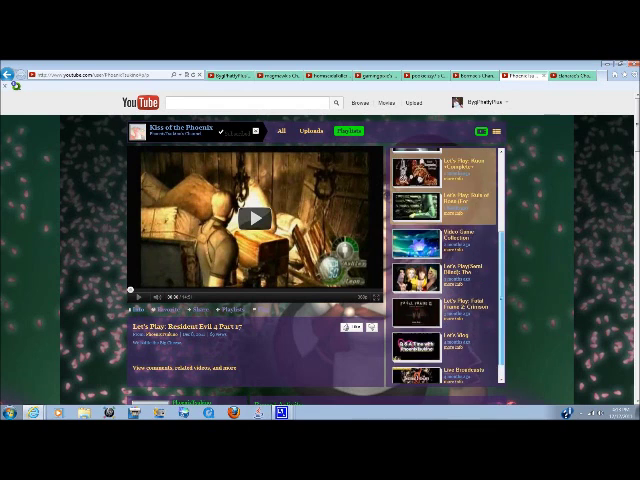
{"action": "scroll", "coordinate": [445, 265], "scroll_direction": "up", "scroll_amount": 5}
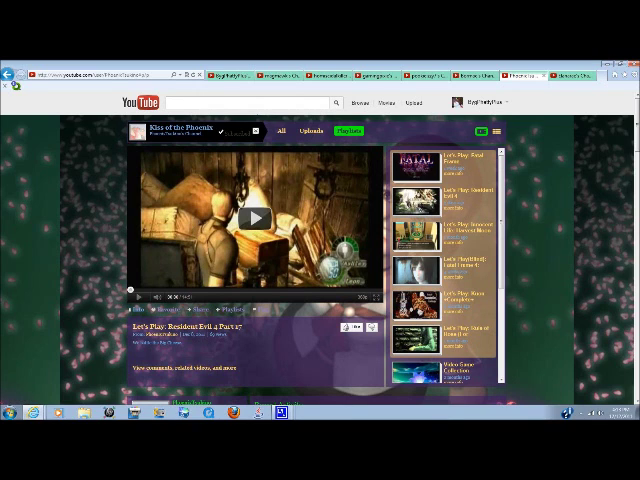
{"action": "left_click", "coordinate": [443, 165]}
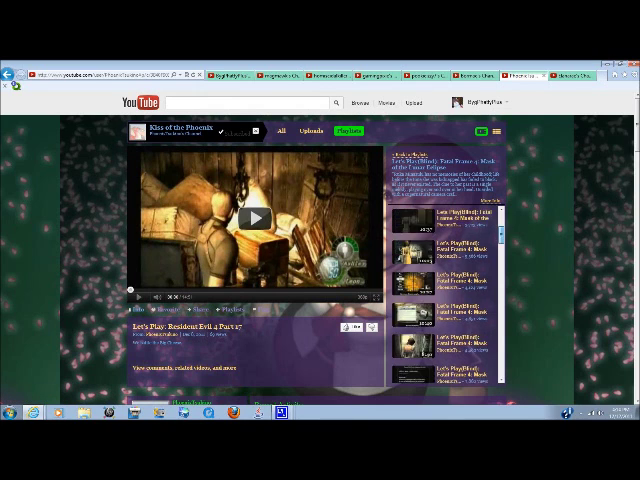
{"action": "scroll", "coordinate": [440, 290], "scroll_direction": "down", "scroll_amount": 5}
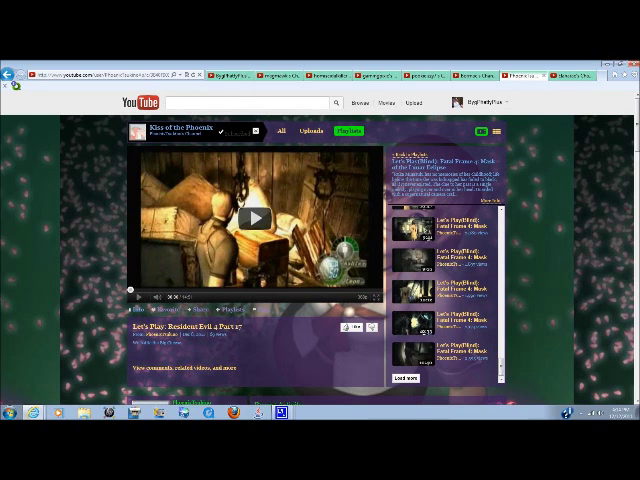
Load more videos into the blind Fatal Frame 4 playlist list
{"action": "left_click", "coordinate": [406, 377]}
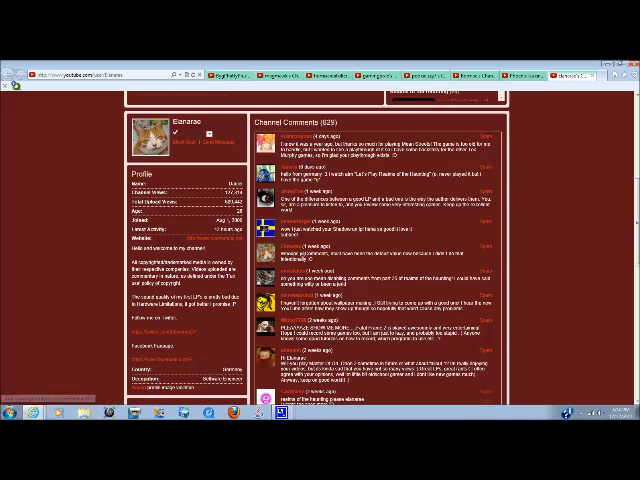
{"action": "scroll", "coordinate": [320, 250], "scroll_direction": "up", "scroll_amount": 8}
{"action": "scroll", "coordinate": [320, 250], "scroll_direction": "down", "scroll_amount": 10}
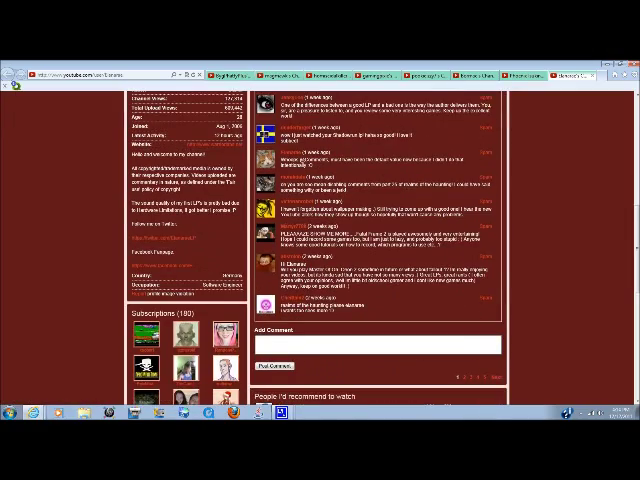
{"action": "scroll", "coordinate": [320, 250], "scroll_direction": "down", "scroll_amount": 5}
{"action": "scroll", "coordinate": [320, 250], "scroll_direction": "down", "scroll_amount": 5}
{"action": "scroll", "coordinate": [320, 250], "scroll_direction": "up", "scroll_amount": 10}
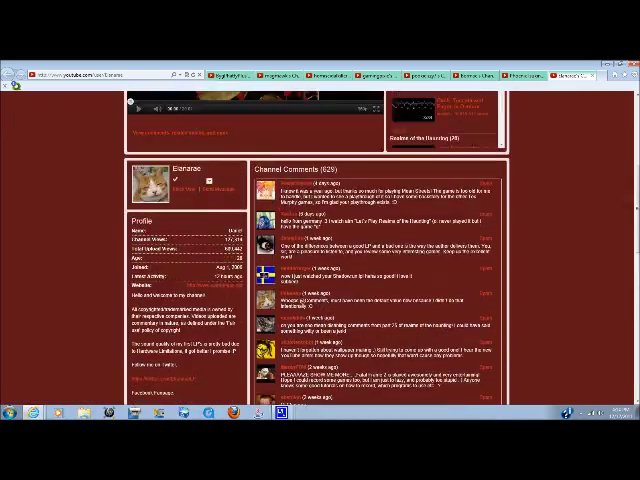
{"action": "scroll", "coordinate": [320, 250], "scroll_direction": "up", "scroll_amount": 5}
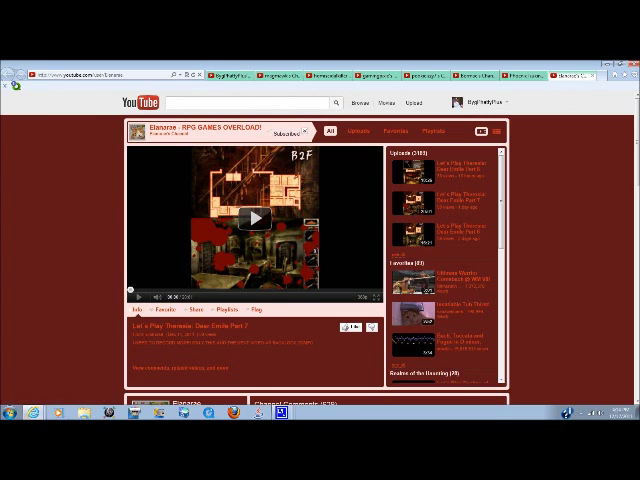
List RPG Games Overload's uploads beside the featured Dear Emile video
{"action": "left_click", "coordinate": [358, 131]}
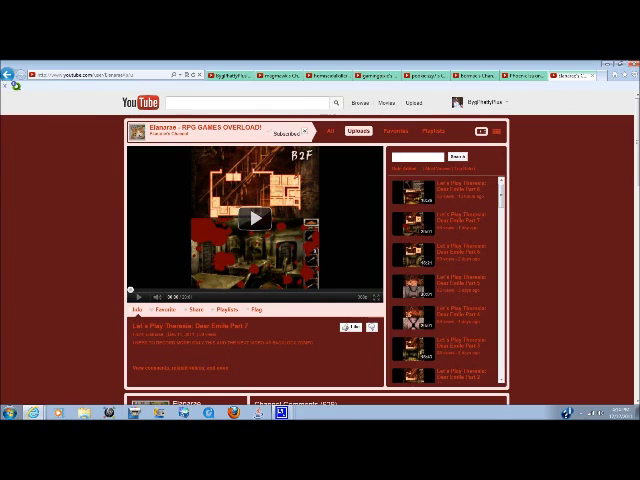
Load three more batches of RPG Games Overload's playlists, then return to Nest of the Zombie Squirrel
{"action": "left_click", "coordinate": [433, 131]}
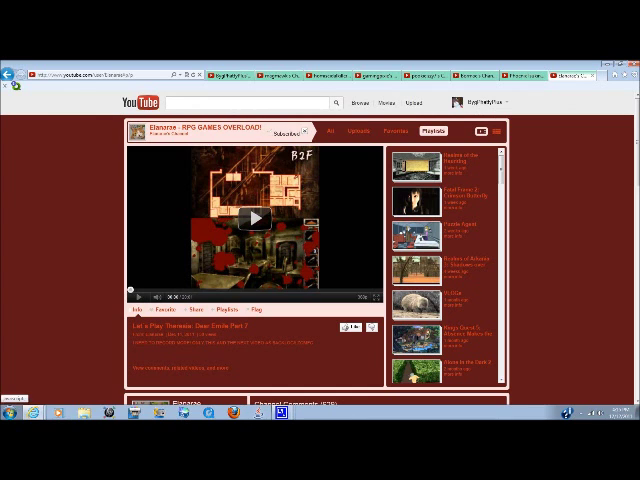
{"action": "scroll", "coordinate": [445, 260], "scroll_direction": "down", "scroll_amount": 3}
{"action": "scroll", "coordinate": [445, 260], "scroll_direction": "down", "scroll_amount": 3}
{"action": "scroll", "coordinate": [445, 260], "scroll_direction": "down", "scroll_amount": 3}
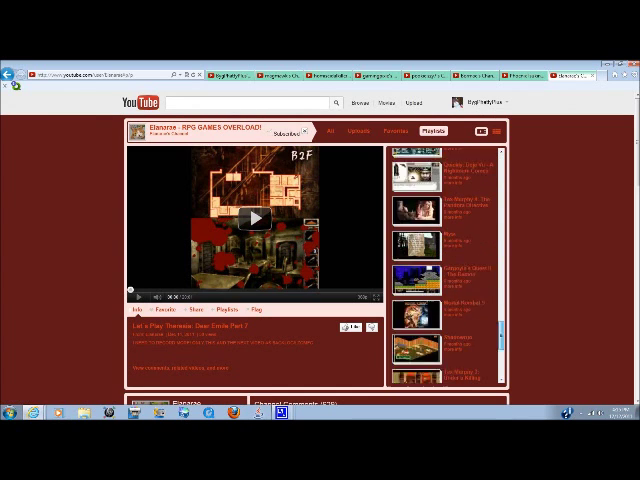
{"action": "left_click", "coordinate": [405, 377]}
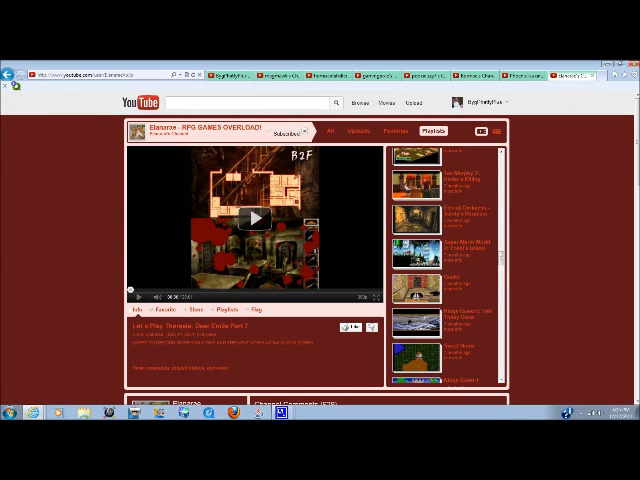
{"action": "scroll", "coordinate": [445, 260], "scroll_direction": "down", "scroll_amount": 3}
{"action": "scroll", "coordinate": [445, 260], "scroll_direction": "down", "scroll_amount": 3}
{"action": "scroll", "coordinate": [445, 260], "scroll_direction": "down", "scroll_amount": 3}
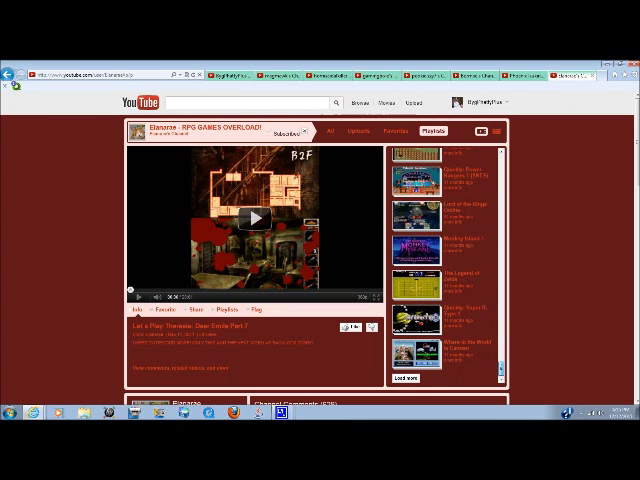
{"action": "left_click", "coordinate": [405, 377]}
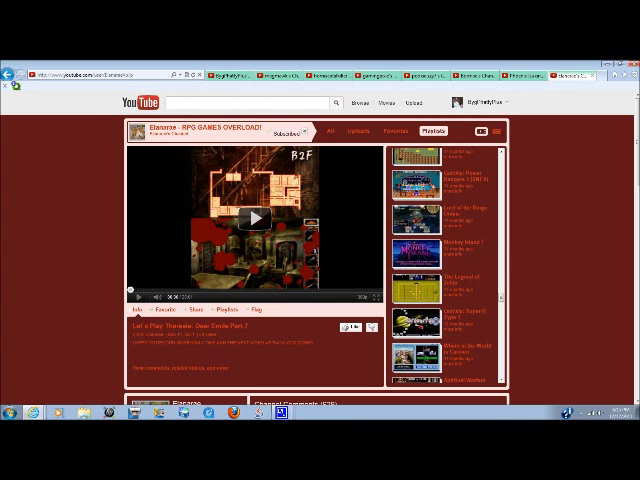
{"action": "scroll", "coordinate": [445, 260], "scroll_direction": "down", "scroll_amount": 3}
{"action": "scroll", "coordinate": [445, 260], "scroll_direction": "down", "scroll_amount": 3}
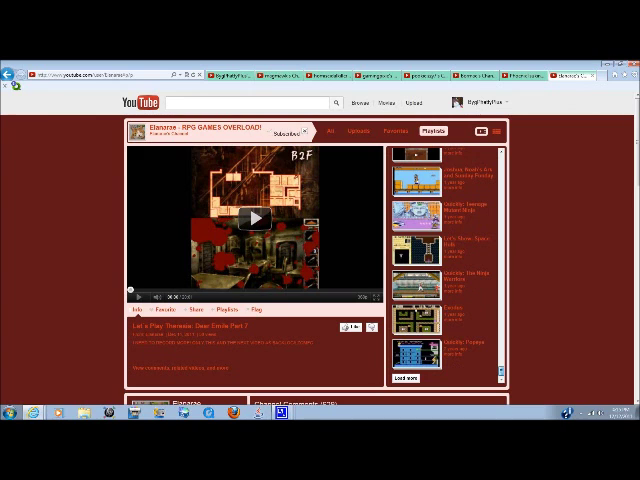
{"action": "left_click", "coordinate": [405, 377]}
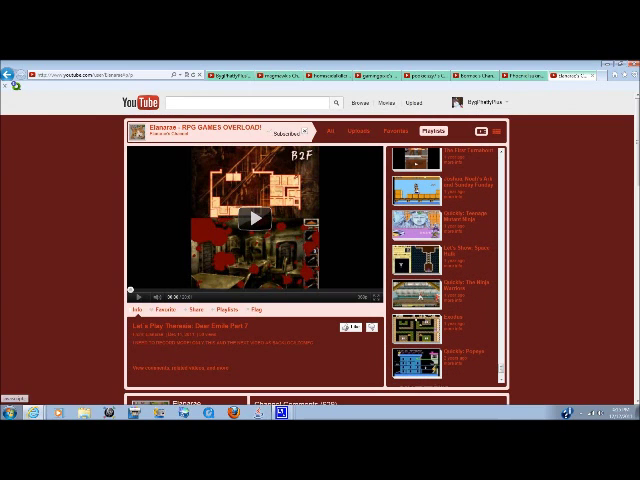
{"action": "scroll", "coordinate": [418, 230], "scroll_direction": "down", "scroll_amount": 2}
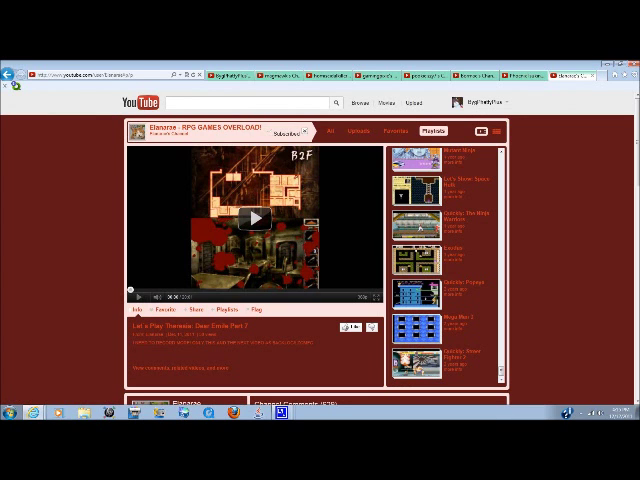
{"action": "scroll", "coordinate": [419, 226], "scroll_direction": "down", "scroll_amount": 3}
{"action": "scroll", "coordinate": [419, 226], "scroll_direction": "down", "scroll_amount": 3}
{"action": "scroll", "coordinate": [419, 226], "scroll_direction": "down", "scroll_amount": 5}
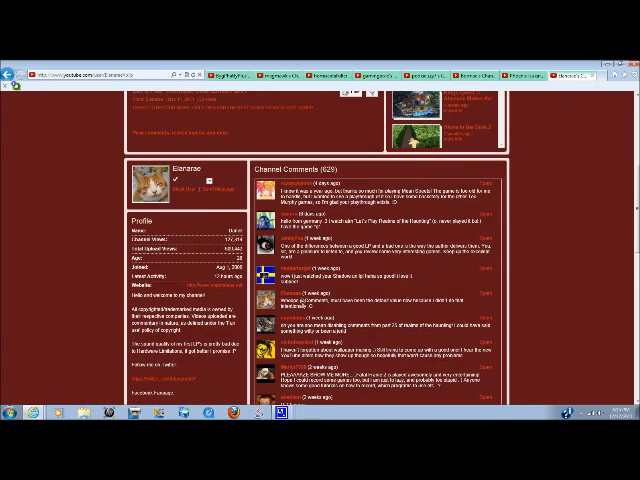
{"action": "scroll", "coordinate": [419, 226], "scroll_direction": "down", "scroll_amount": 4}
{"action": "scroll", "coordinate": [419, 226], "scroll_direction": "up", "scroll_amount": 5}
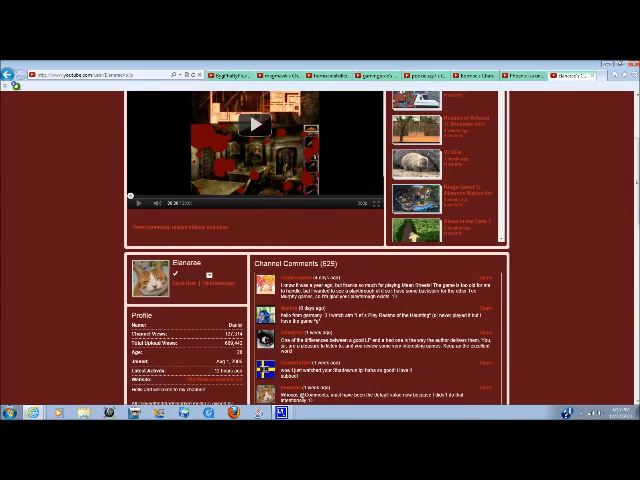
{"action": "scroll", "coordinate": [419, 226], "scroll_direction": "up", "scroll_amount": 5}
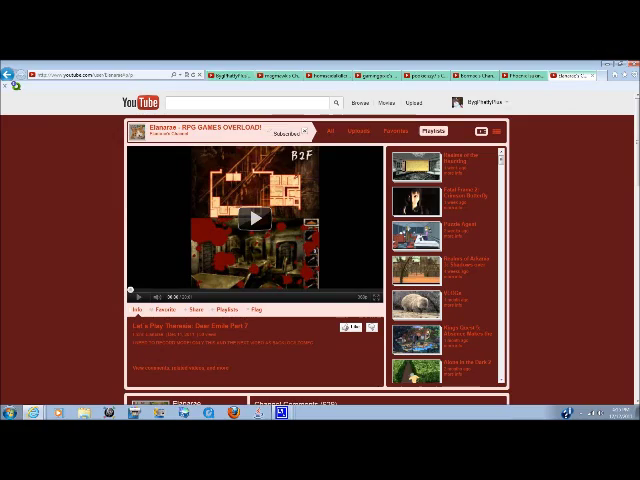
{"action": "key", "text": "ctrl+Tab"}
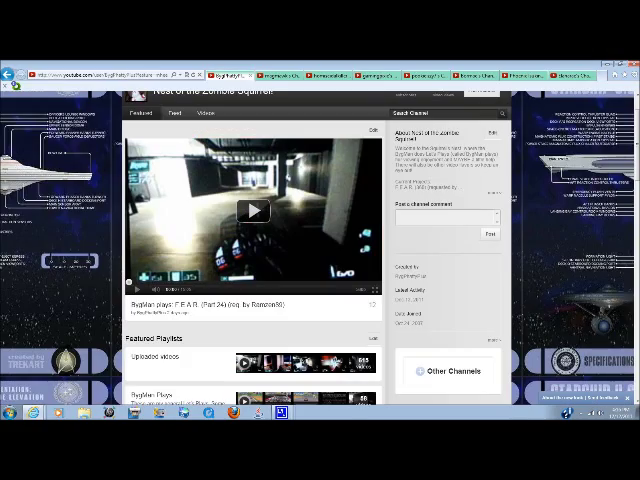
{"action": "scroll", "coordinate": [320, 240], "scroll_direction": "down", "scroll_amount": 5}
{"action": "scroll", "coordinate": [320, 240], "scroll_direction": "down", "scroll_amount": 8}
{"action": "scroll", "coordinate": [320, 240], "scroll_direction": "up", "scroll_amount": 3}
{"action": "scroll", "coordinate": [320, 240], "scroll_direction": "up", "scroll_amount": 1}
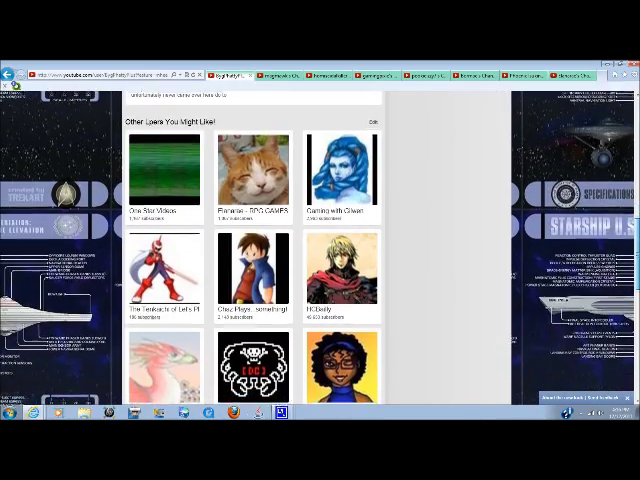
{"action": "scroll", "coordinate": [320, 240], "scroll_direction": "down", "scroll_amount": 2}
{"action": "scroll", "coordinate": [320, 240], "scroll_direction": "up", "scroll_amount": 2}
Open the third Other LPers channel, the Final Fantasy VIII Let's Player, in a new tab
{"action": "right_click", "coordinate": [338, 160]}
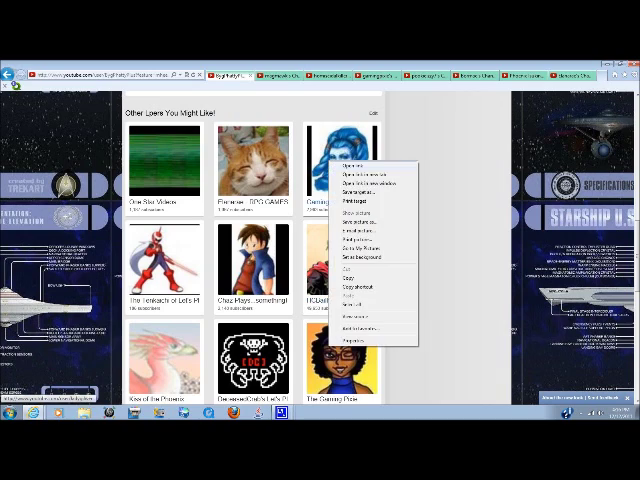
{"action": "left_click", "coordinate": [360, 182]}
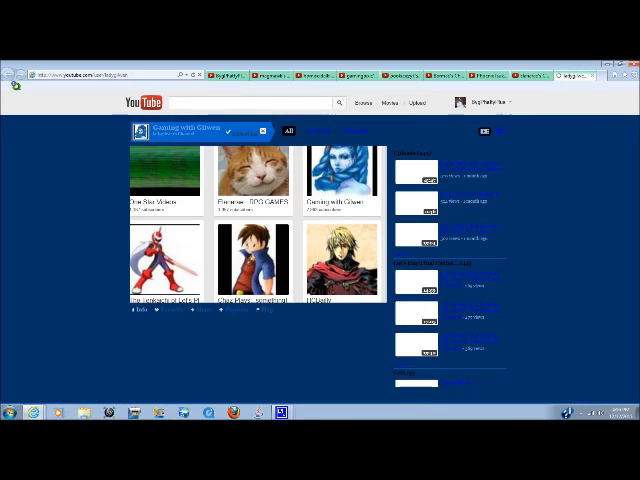
{"action": "scroll", "coordinate": [320, 240], "scroll_direction": "down", "scroll_amount": 1}
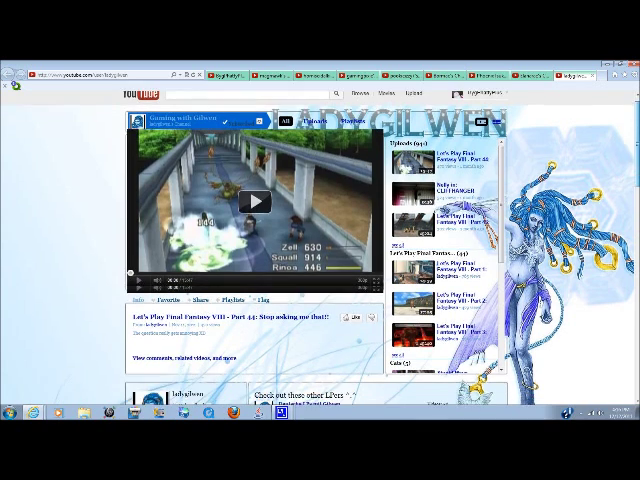
{"action": "scroll", "coordinate": [320, 240], "scroll_direction": "down", "scroll_amount": 6}
{"action": "scroll", "coordinate": [320, 240], "scroll_direction": "up", "scroll_amount": 2}
{"action": "scroll", "coordinate": [320, 240], "scroll_direction": "up", "scroll_amount": 2}
{"action": "scroll", "coordinate": [320, 240], "scroll_direction": "down", "scroll_amount": 3}
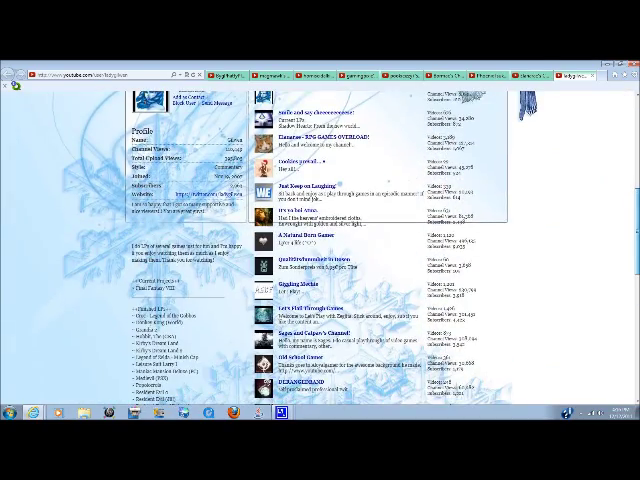
{"action": "scroll", "coordinate": [320, 240], "scroll_direction": "down", "scroll_amount": 5}
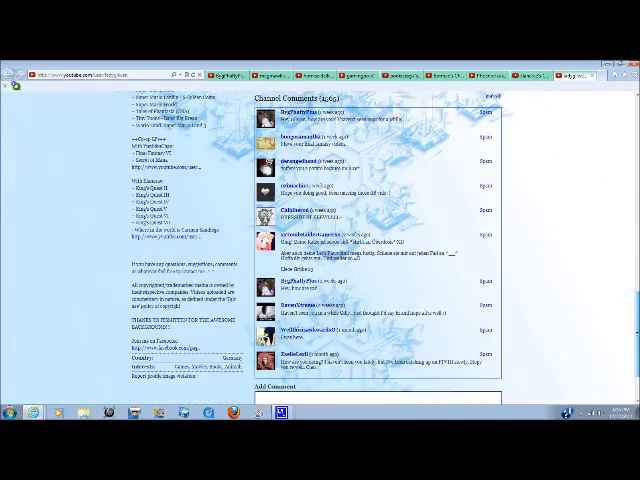
{"action": "scroll", "coordinate": [320, 240], "scroll_direction": "up", "scroll_amount": 3}
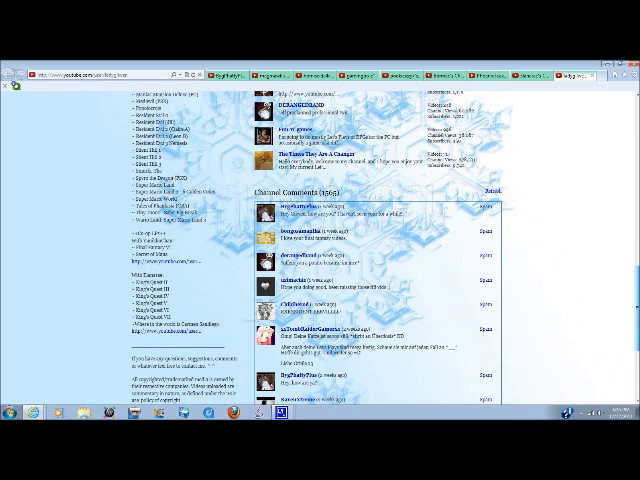
{"action": "scroll", "coordinate": [320, 240], "scroll_direction": "up", "scroll_amount": 3}
{"action": "scroll", "coordinate": [320, 240], "scroll_direction": "up", "scroll_amount": 5}
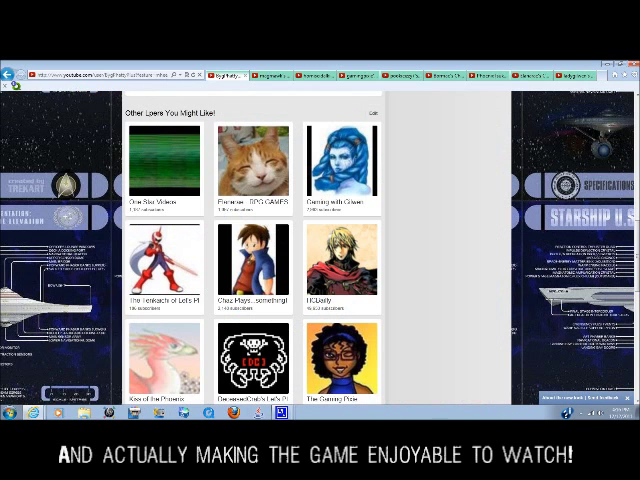
{"action": "scroll", "coordinate": [250, 250], "scroll_direction": "down", "scroll_amount": 3}
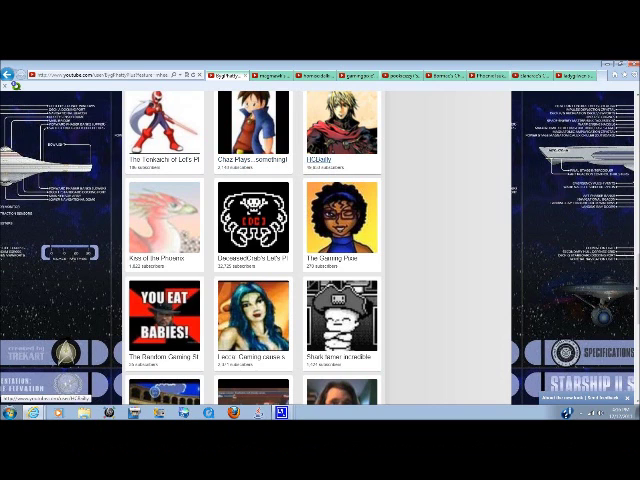
{"action": "scroll", "coordinate": [255, 240], "scroll_direction": "down", "scroll_amount": 3}
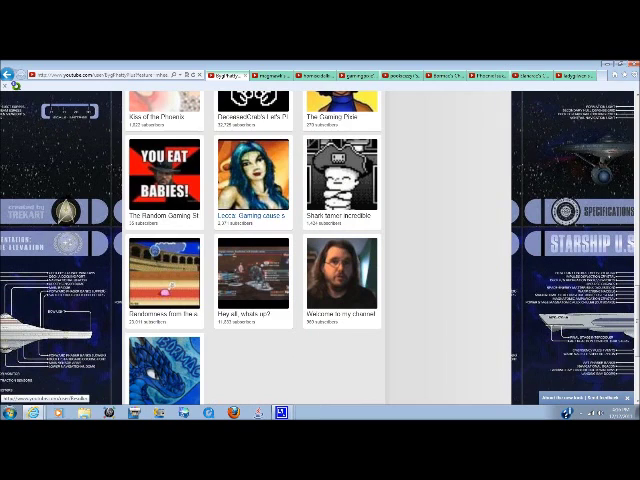
{"action": "scroll", "coordinate": [255, 240], "scroll_direction": "down", "scroll_amount": 3}
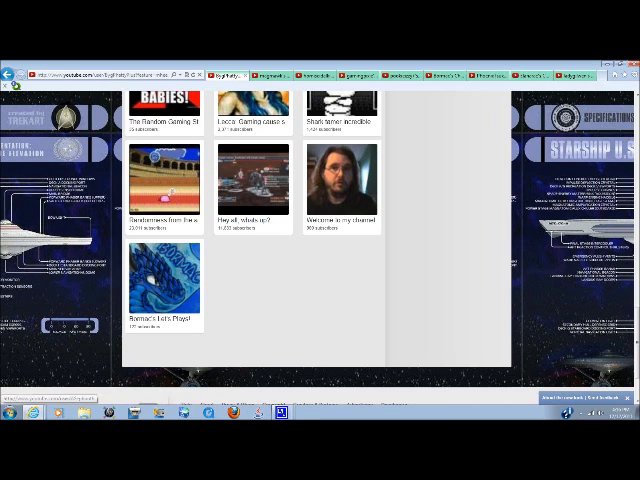
{"action": "scroll", "coordinate": [255, 240], "scroll_direction": "up", "scroll_amount": 6}
{"action": "scroll", "coordinate": [255, 240], "scroll_direction": "down", "scroll_amount": 5}
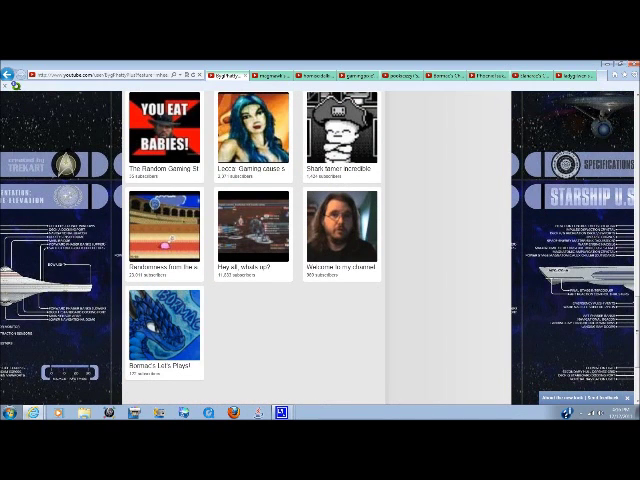
{"action": "scroll", "coordinate": [255, 240], "scroll_direction": "up", "scroll_amount": 5}
{"action": "scroll", "coordinate": [255, 240], "scroll_direction": "up", "scroll_amount": 8}
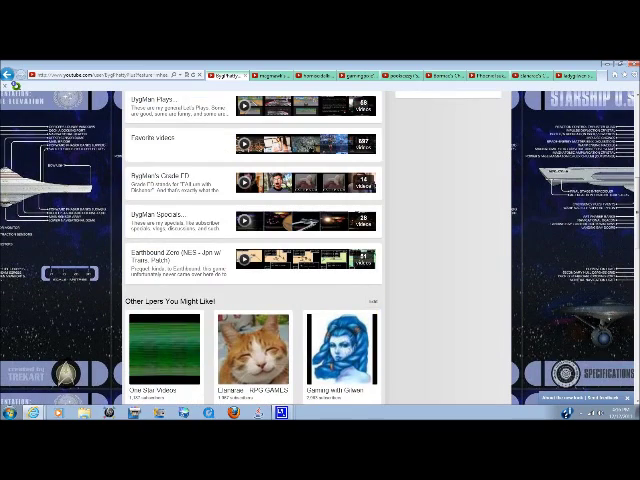
{"action": "scroll", "coordinate": [255, 240], "scroll_direction": "down", "scroll_amount": 6}
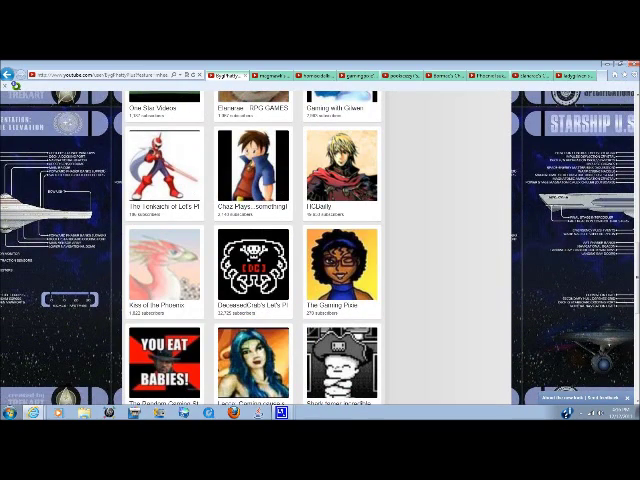
{"action": "scroll", "coordinate": [255, 240], "scroll_direction": "up", "scroll_amount": 3}
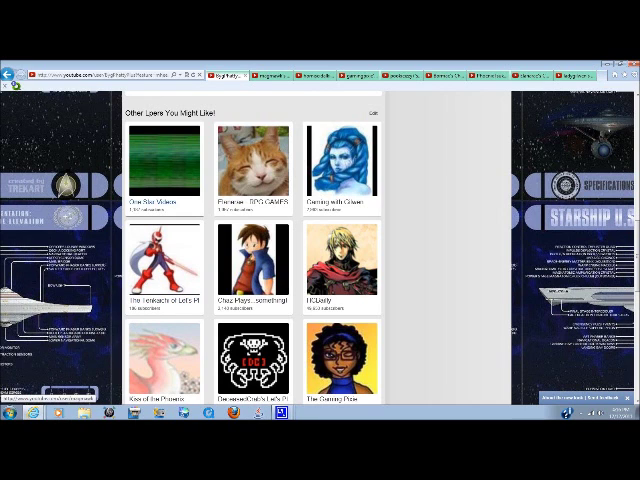
{"action": "scroll", "coordinate": [320, 250], "scroll_direction": "down", "scroll_amount": 3}
{"action": "scroll", "coordinate": [320, 250], "scroll_direction": "up", "scroll_amount": 1}
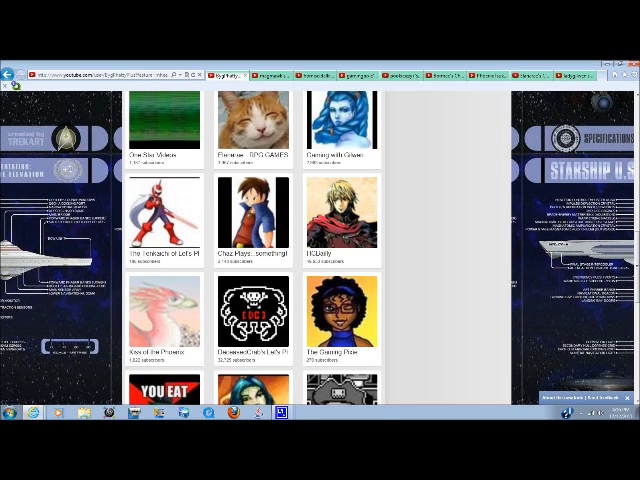
{"action": "scroll", "coordinate": [250, 250], "scroll_direction": "down", "scroll_amount": 1}
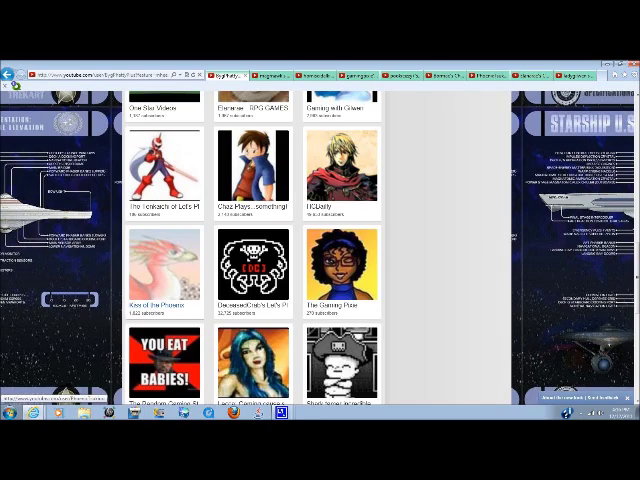
{"action": "scroll", "coordinate": [320, 250], "scroll_direction": "down", "scroll_amount": 3}
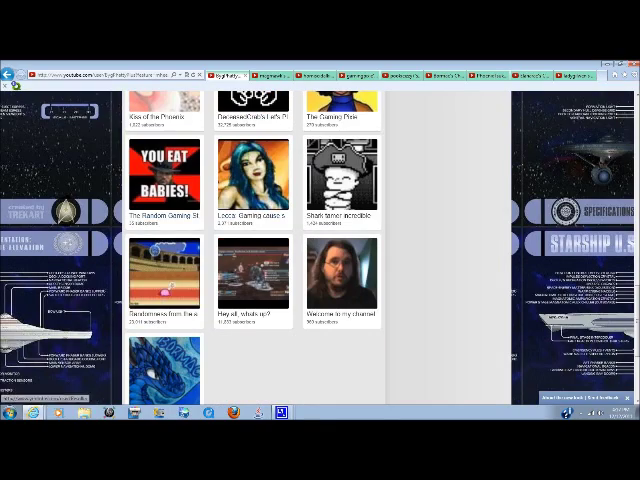
{"action": "scroll", "coordinate": [320, 250], "scroll_direction": "down", "scroll_amount": 3}
{"action": "scroll", "coordinate": [320, 250], "scroll_direction": "up", "scroll_amount": 5}
{"action": "scroll", "coordinate": [320, 250], "scroll_direction": "up", "scroll_amount": 5}
{"action": "scroll", "coordinate": [320, 250], "scroll_direction": "up", "scroll_amount": 5}
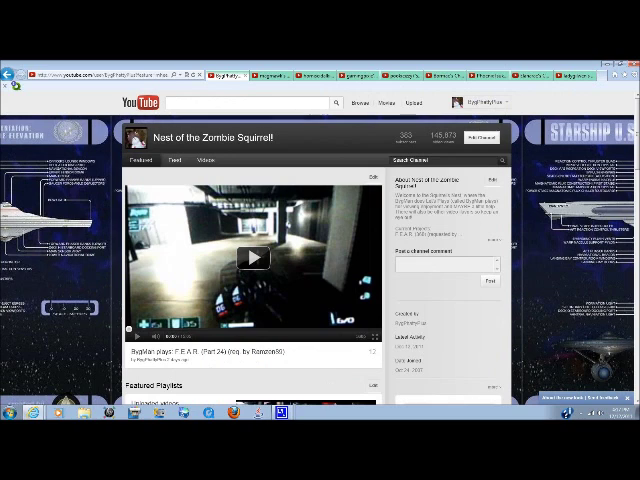